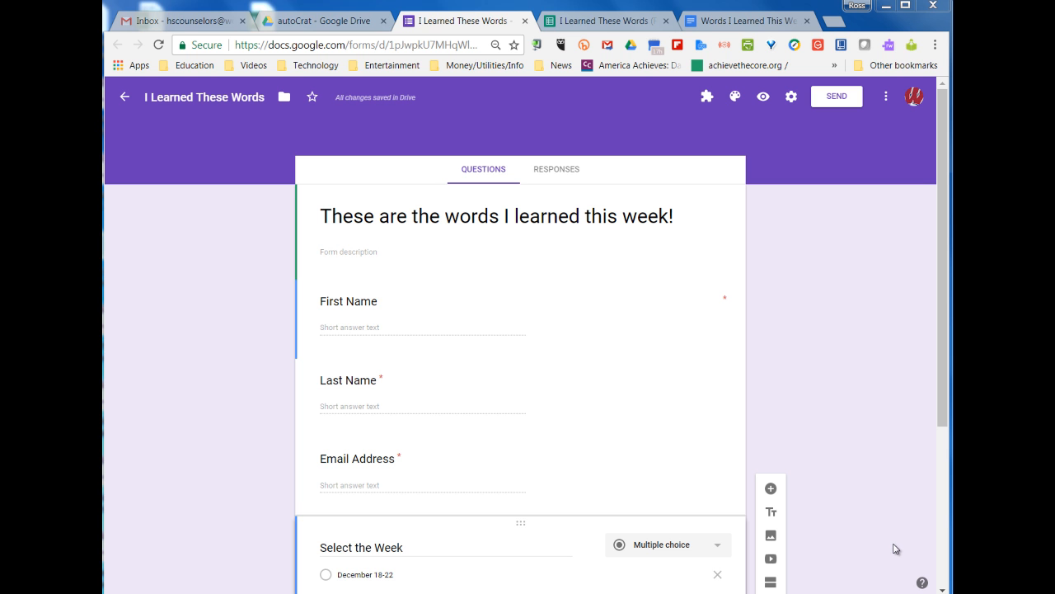
# Switch from the form to the Words I Learned This Week Certificate document
pyautogui.click(758, 24)
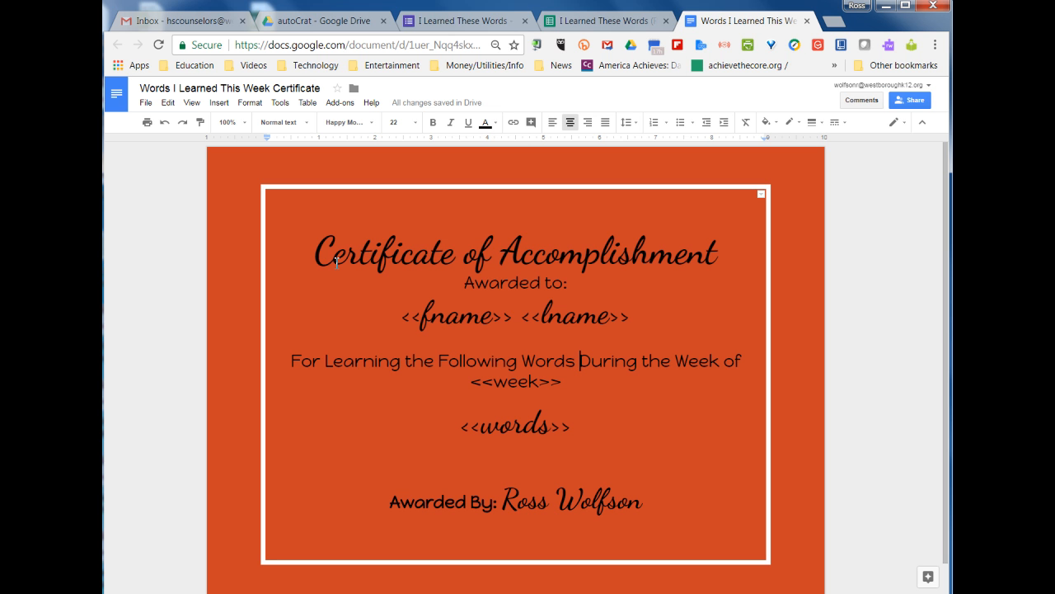
# Highlight the <<fname>> merge tag, then go to the I Learned These Words (Responses) sheet
pyautogui.moveTo(401, 317); pyautogui.dragTo(631, 316)
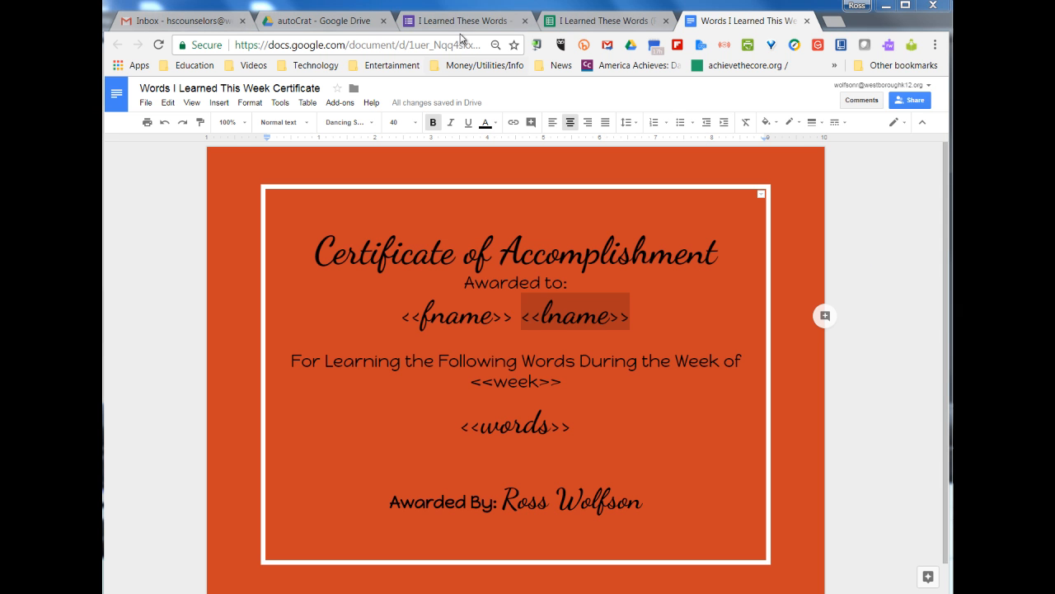
pyautogui.click(610, 25)
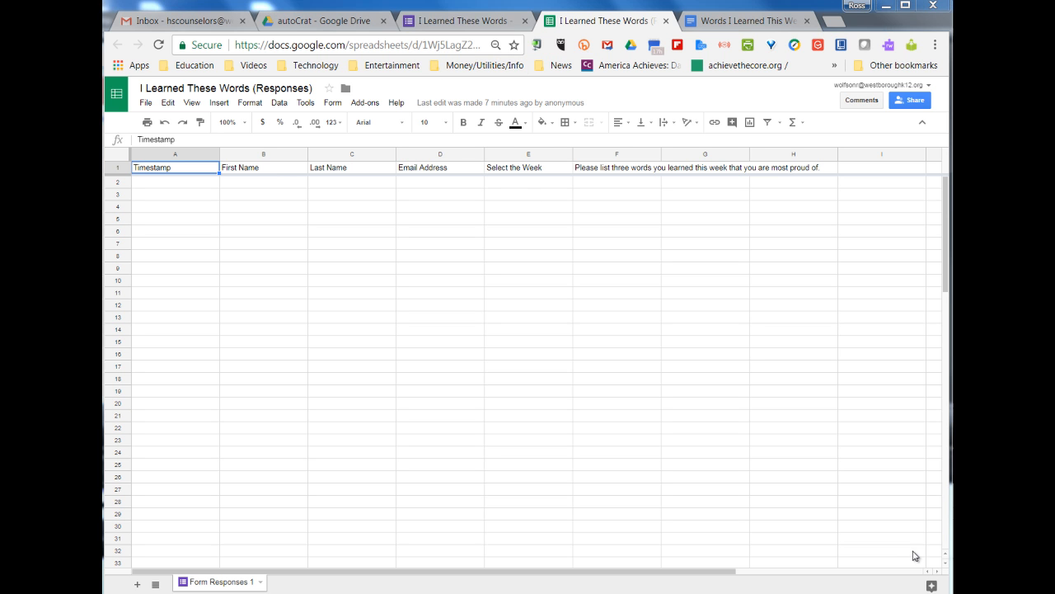
pyautogui.click(376, 107)
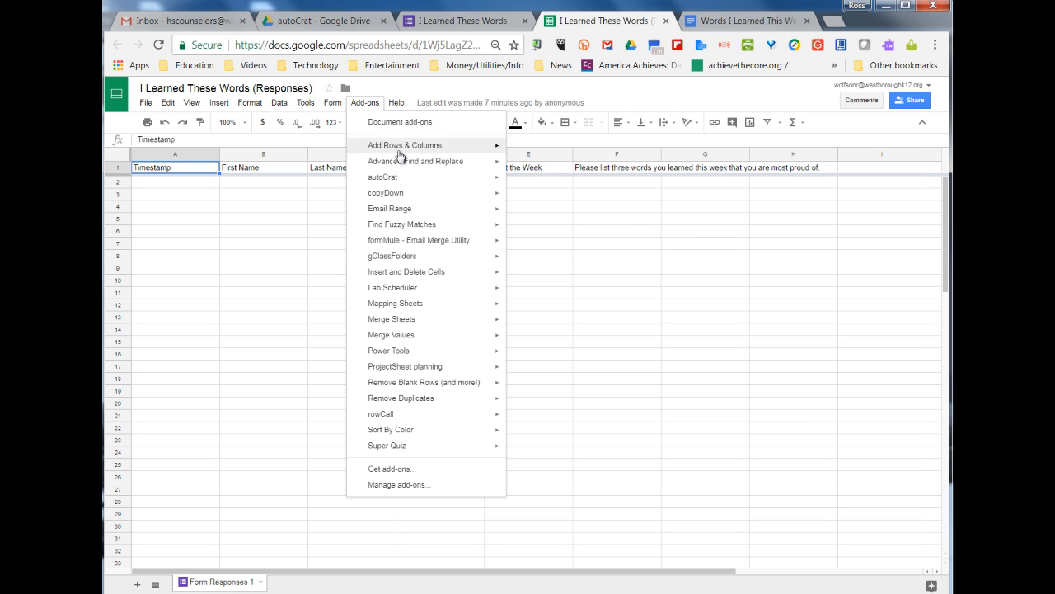
pyautogui.moveTo(389, 179)
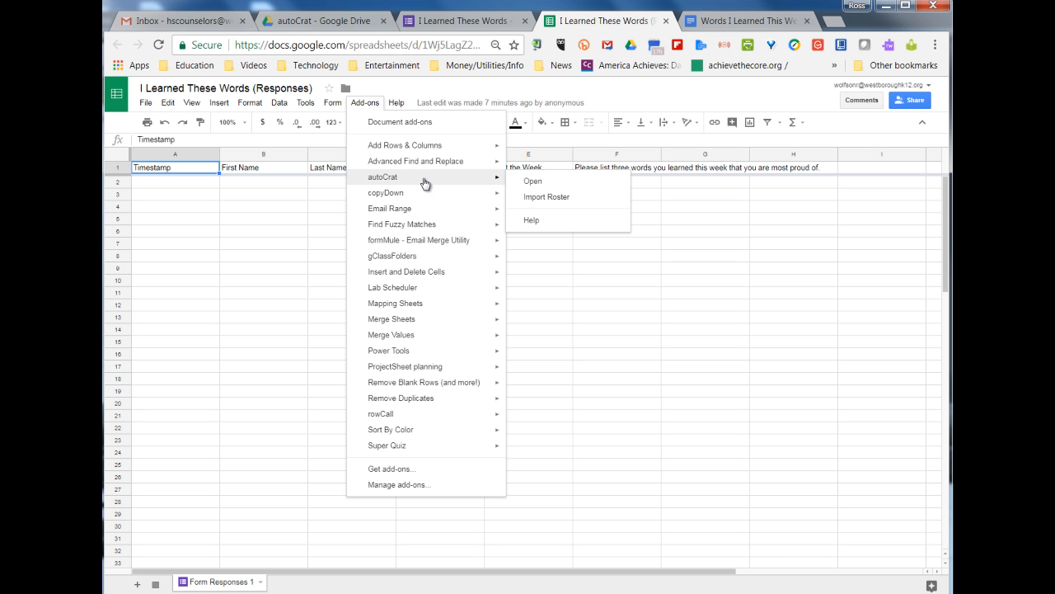
pyautogui.click(418, 470)
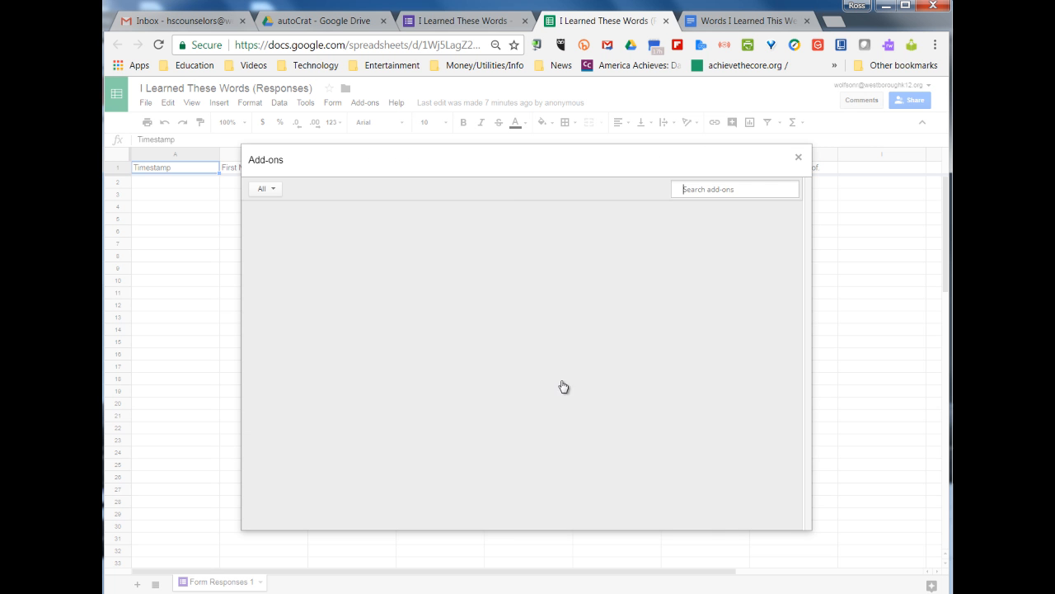
pyautogui.write('autocrat')
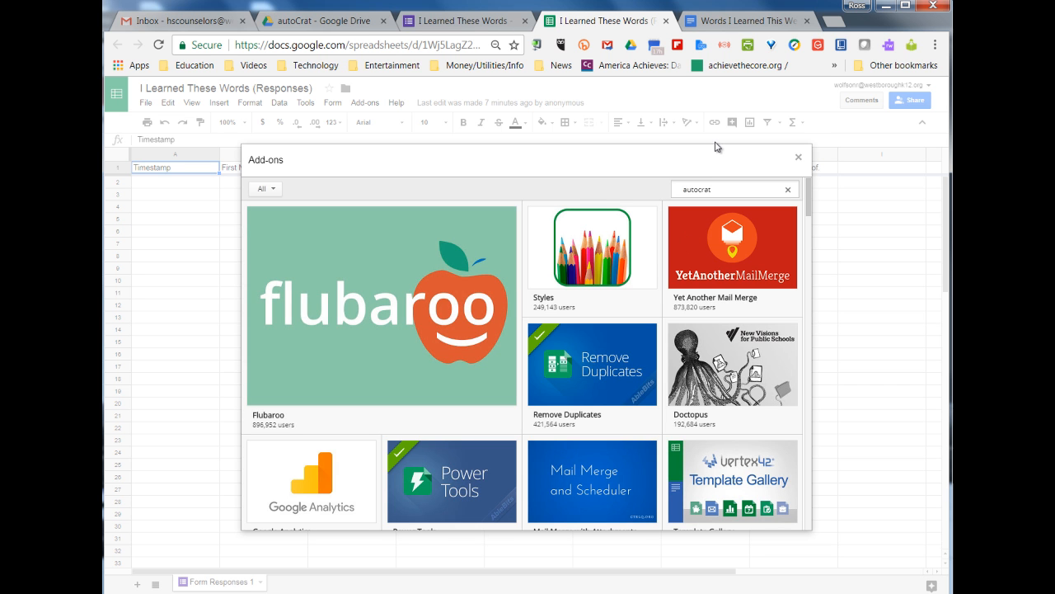
pyautogui.press('Return')
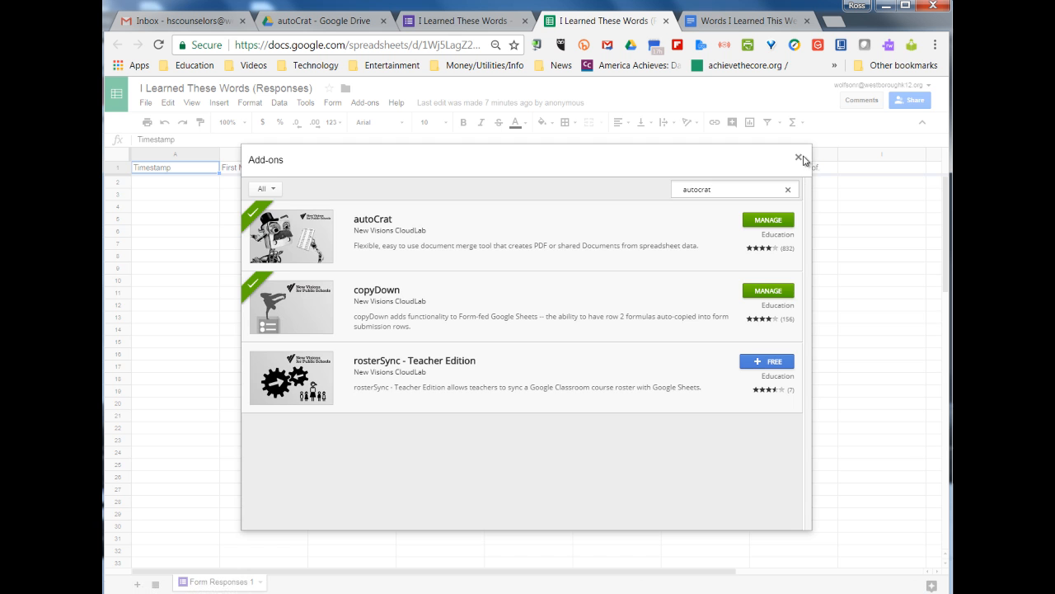
pyautogui.click(798, 156)
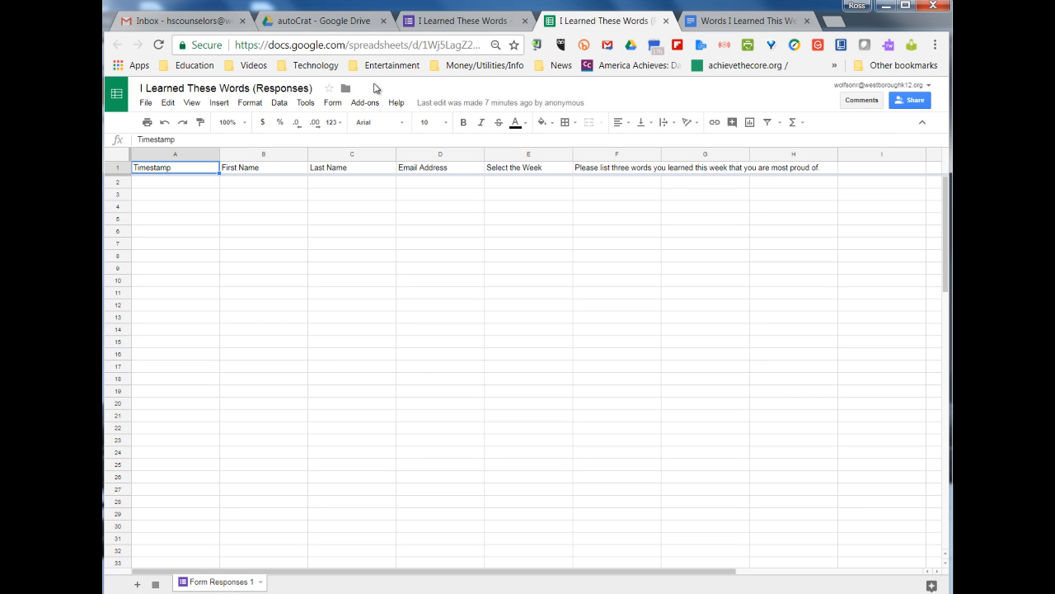
# Launch autoCrat from the Add-ons menu
pyautogui.click(353, 104)
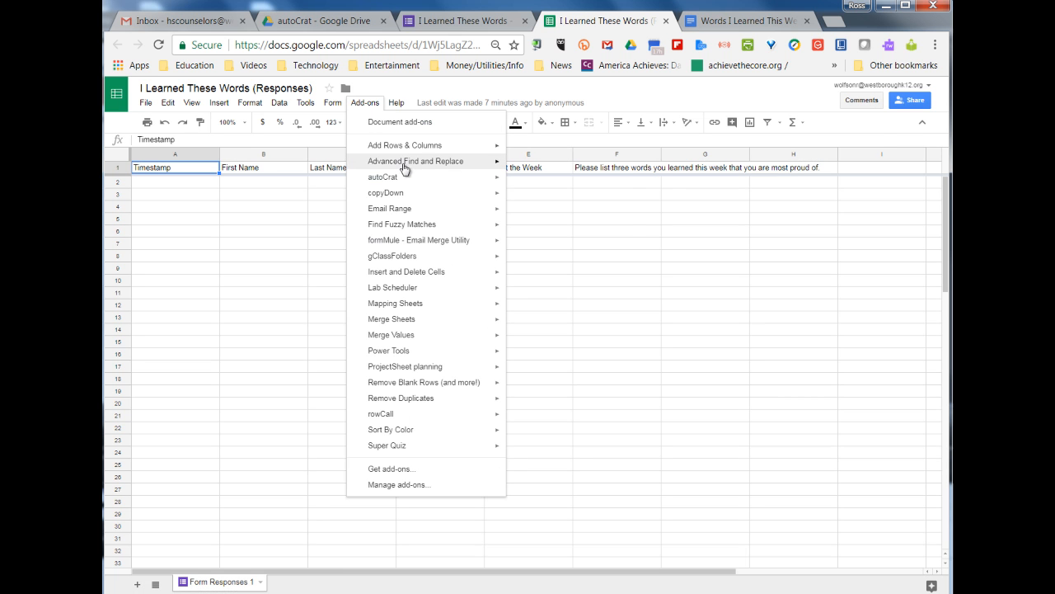
pyautogui.moveTo(406, 181)
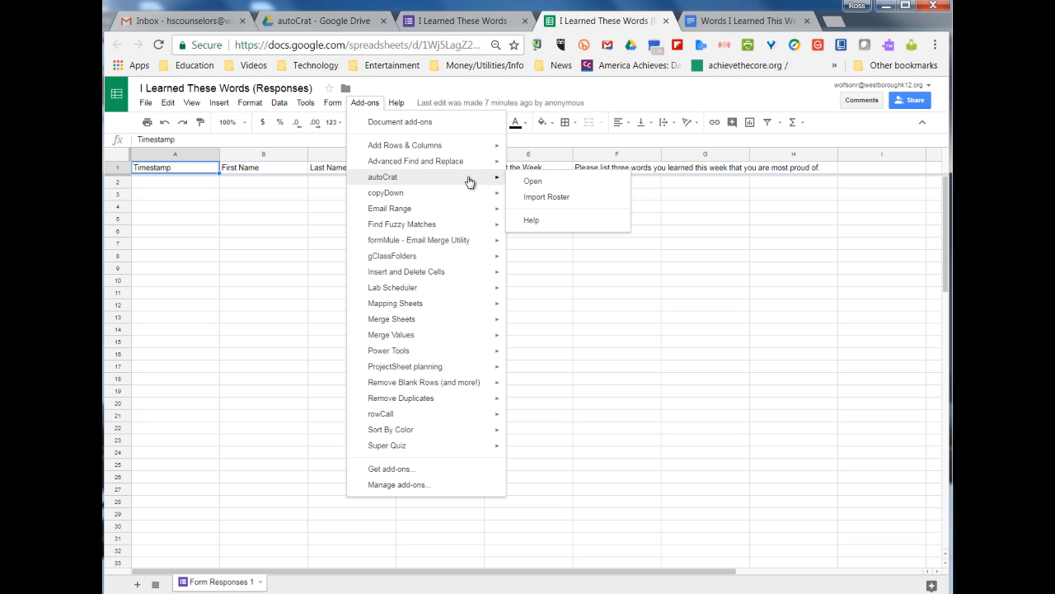
pyautogui.click(559, 184)
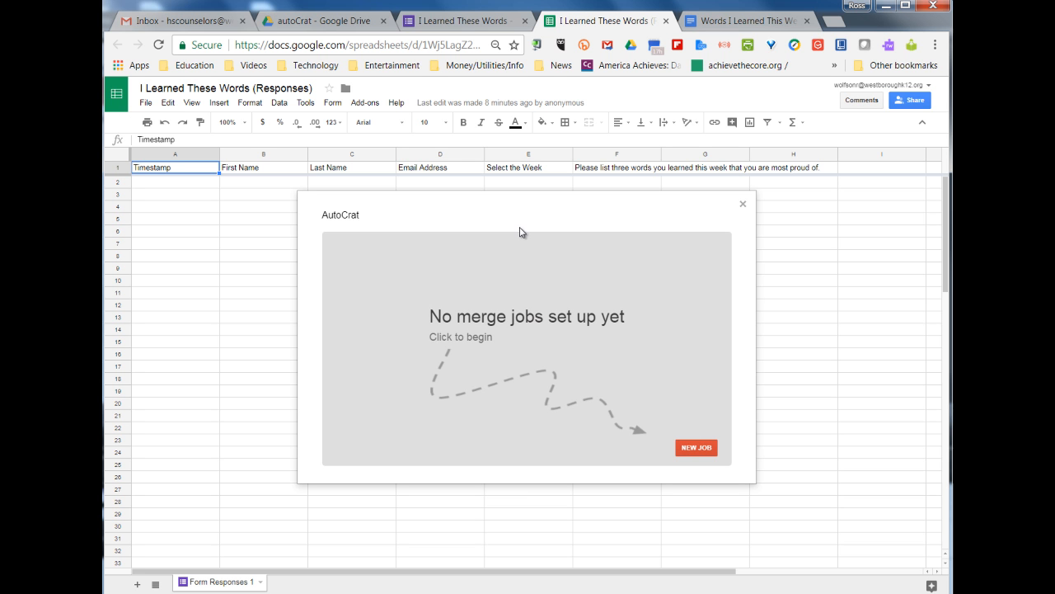
# Create an autoCrat job named 'Words I Learned', advance to template choice, and glance at the certificate doc
pyautogui.click(690, 452)
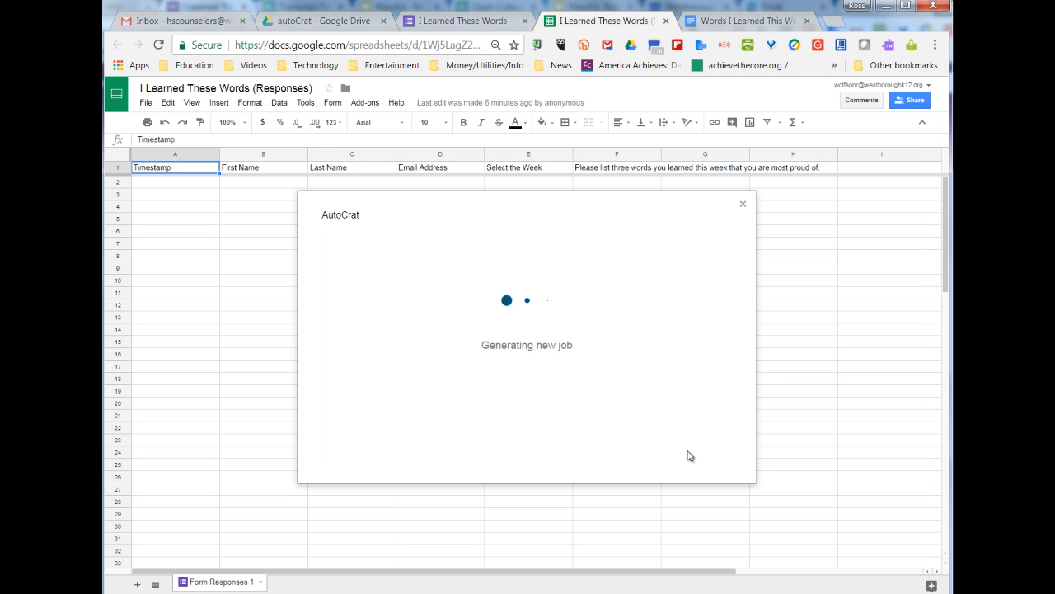
pyautogui.click(421, 294)
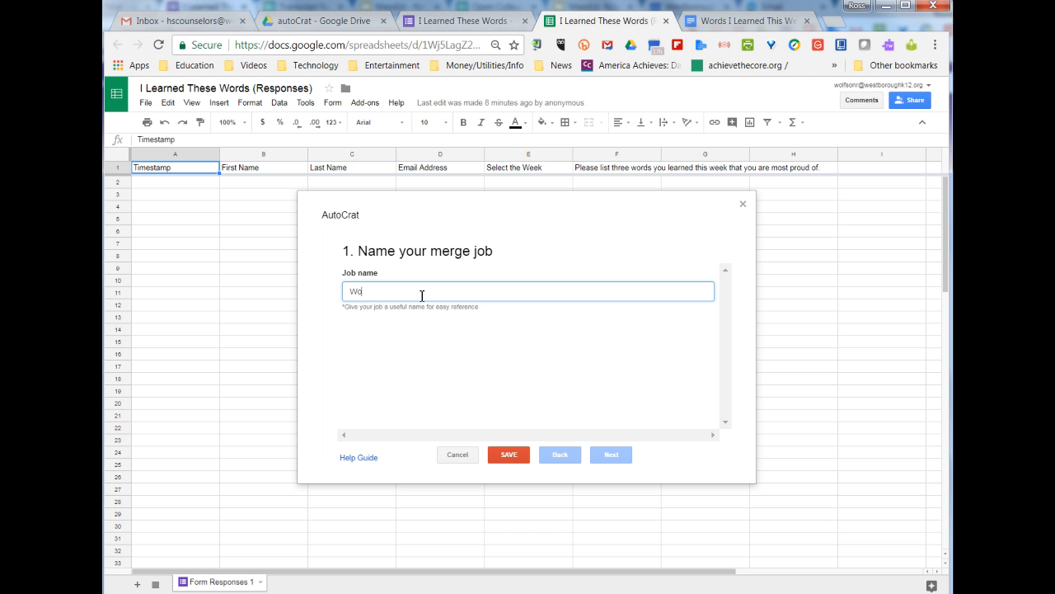
pyautogui.write('Words I Learned')
pyautogui.click(613, 455)
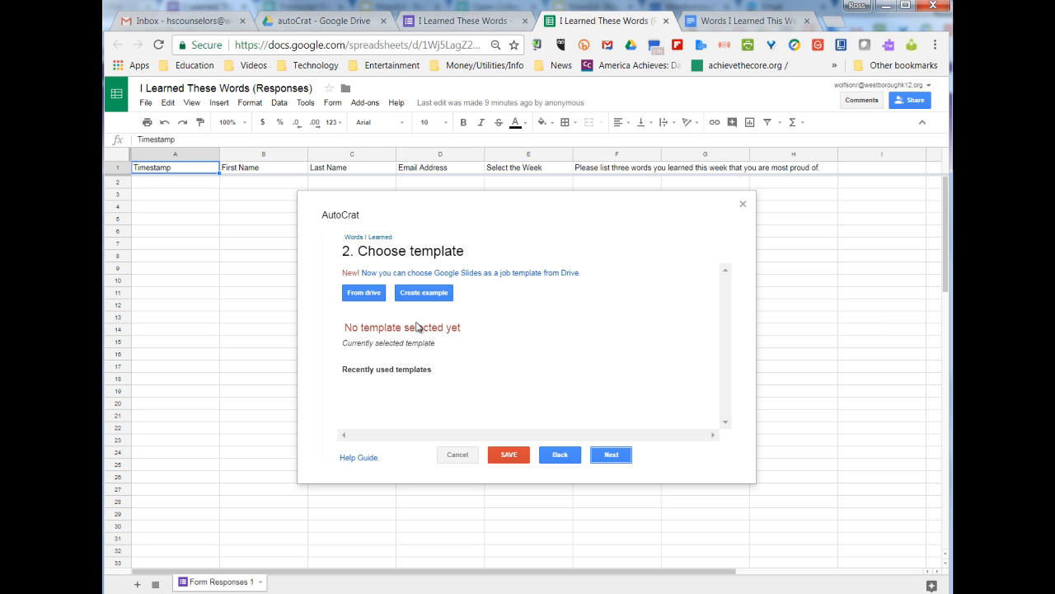
pyautogui.click(763, 22)
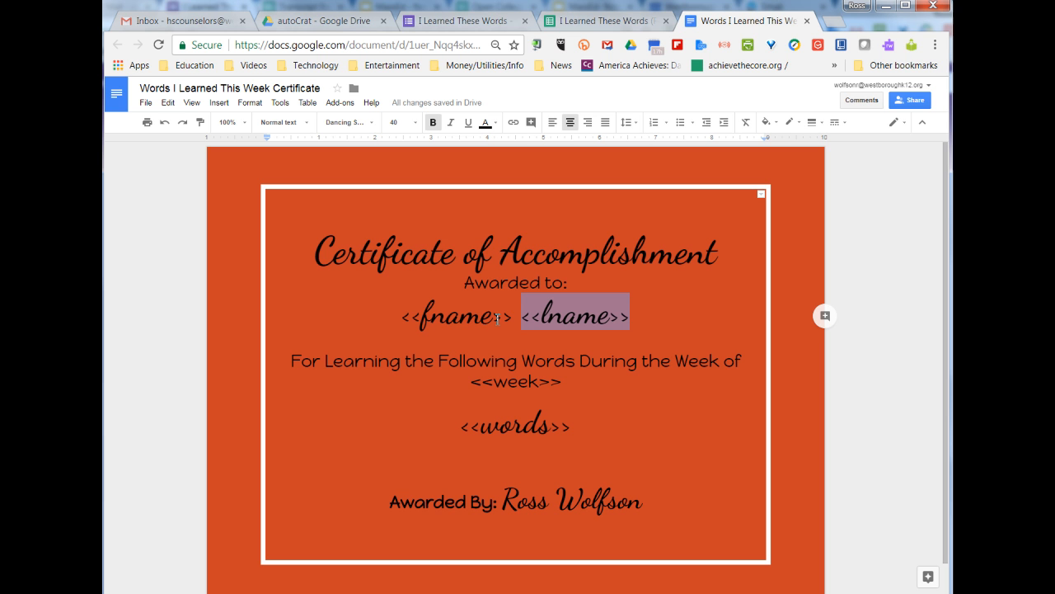
pyautogui.click(590, 22)
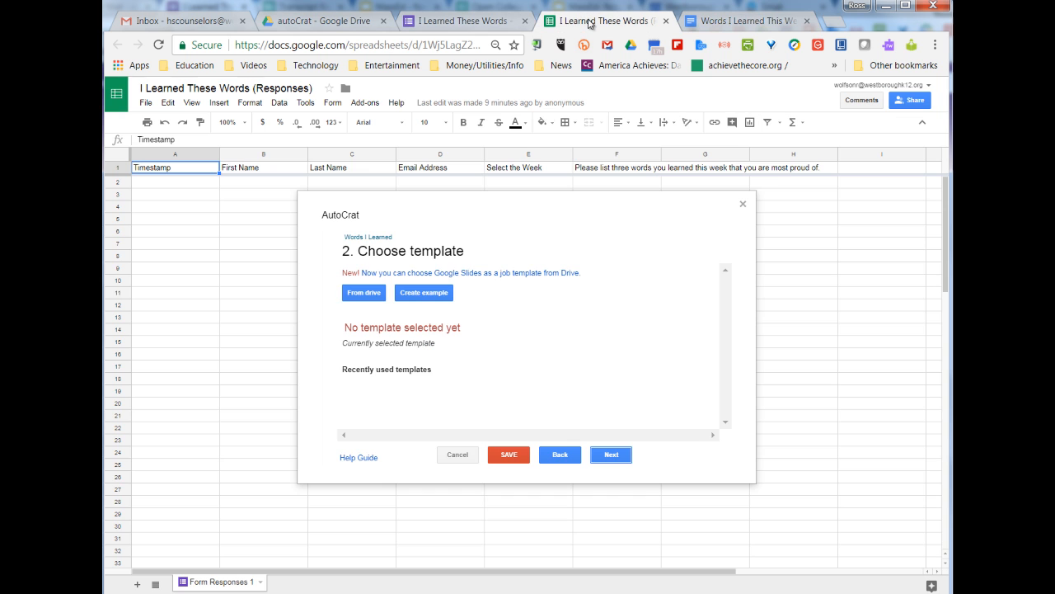
# Search Drive for 'words I learned' and set Words I Learned This Week Certificate as the template
pyautogui.click(367, 296)
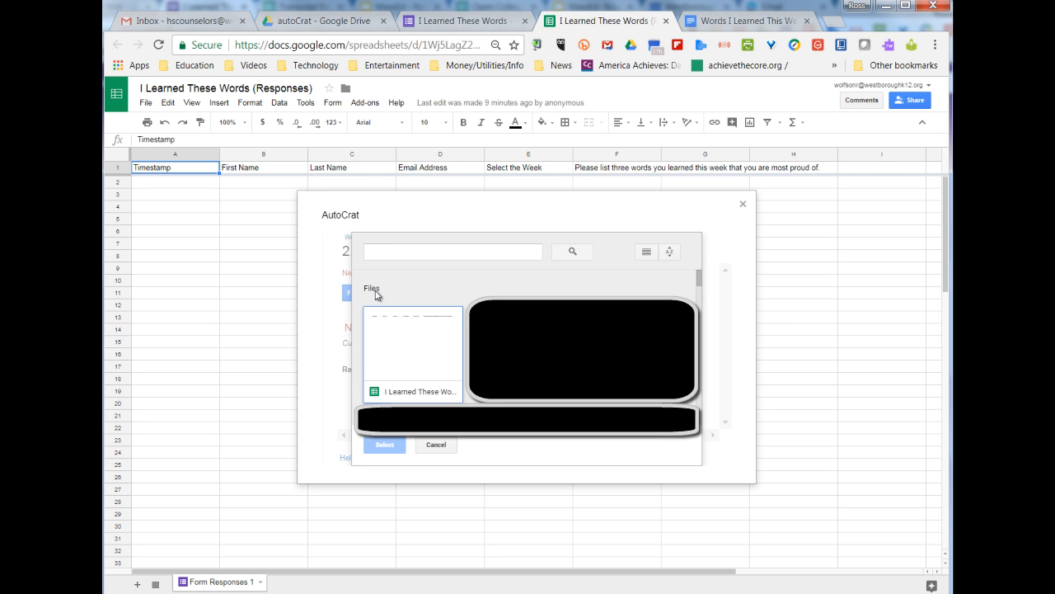
pyautogui.scroll(-2, 376, 295)
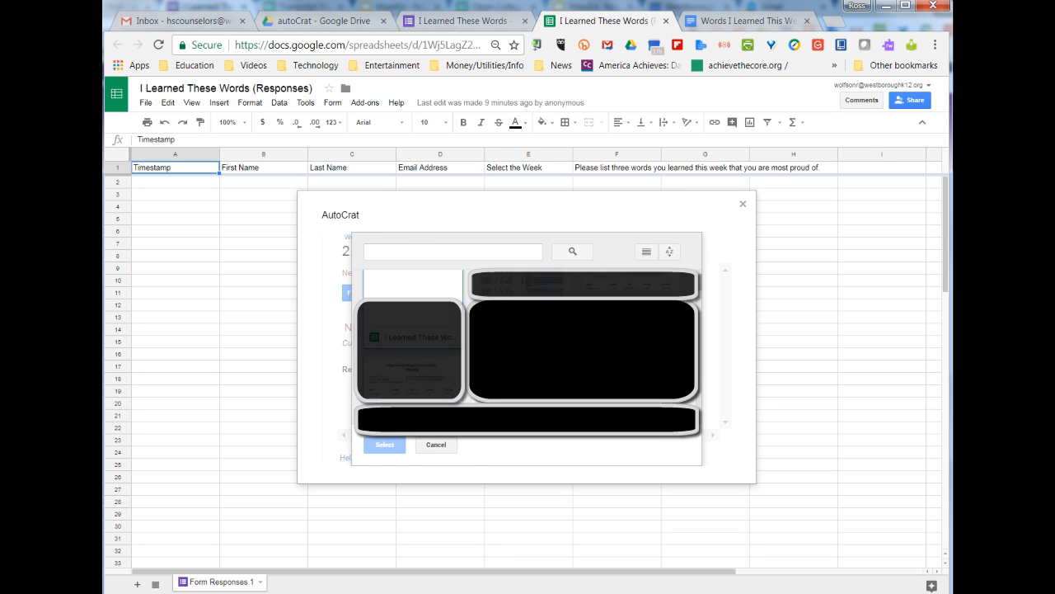
pyautogui.scroll(2, 410, 350)
pyautogui.click(464, 252)
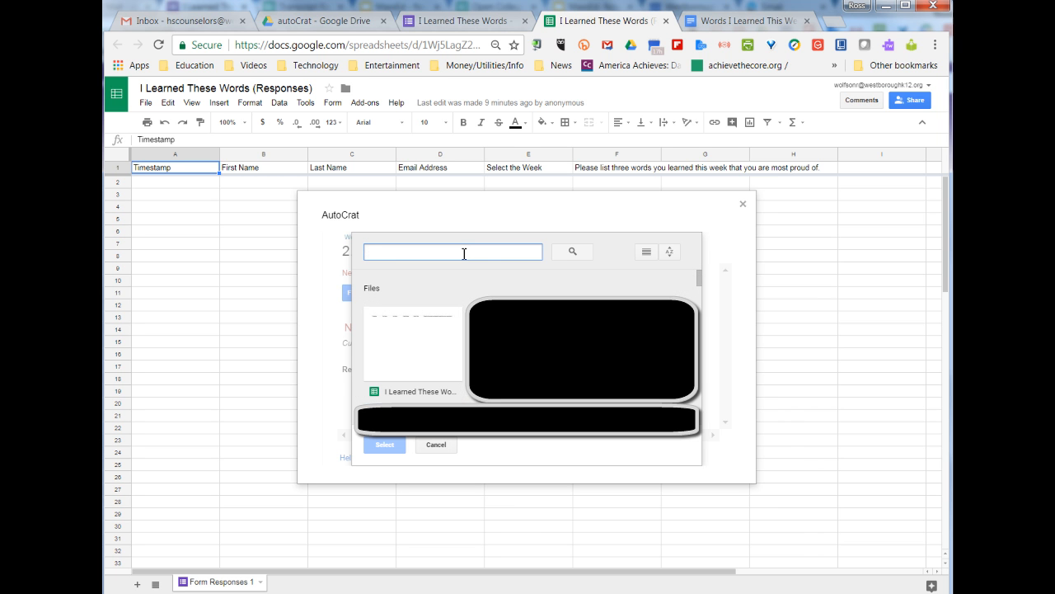
pyautogui.write('words I learned')
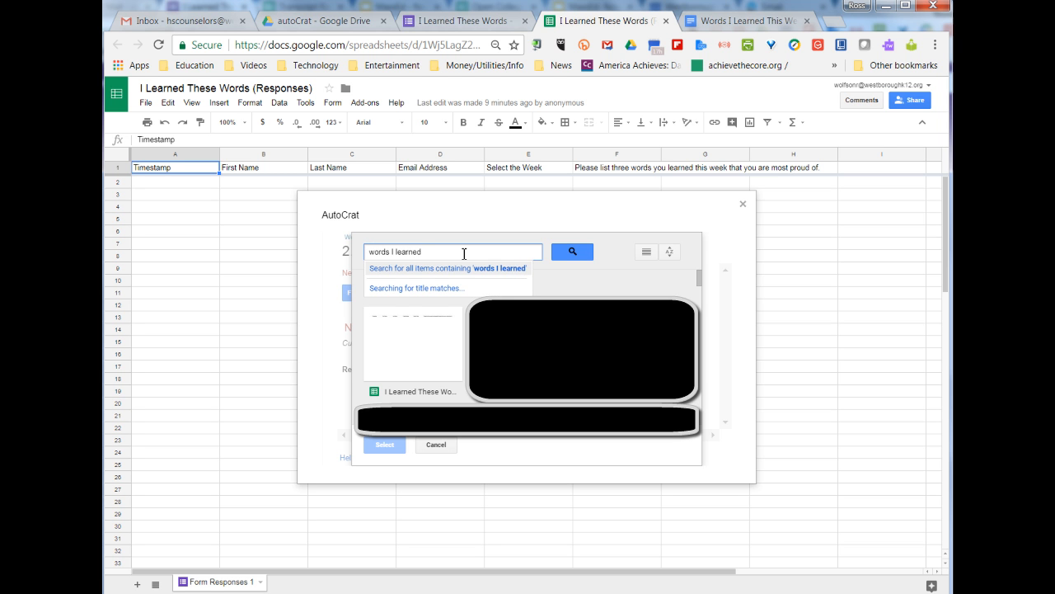
pyautogui.click(569, 251)
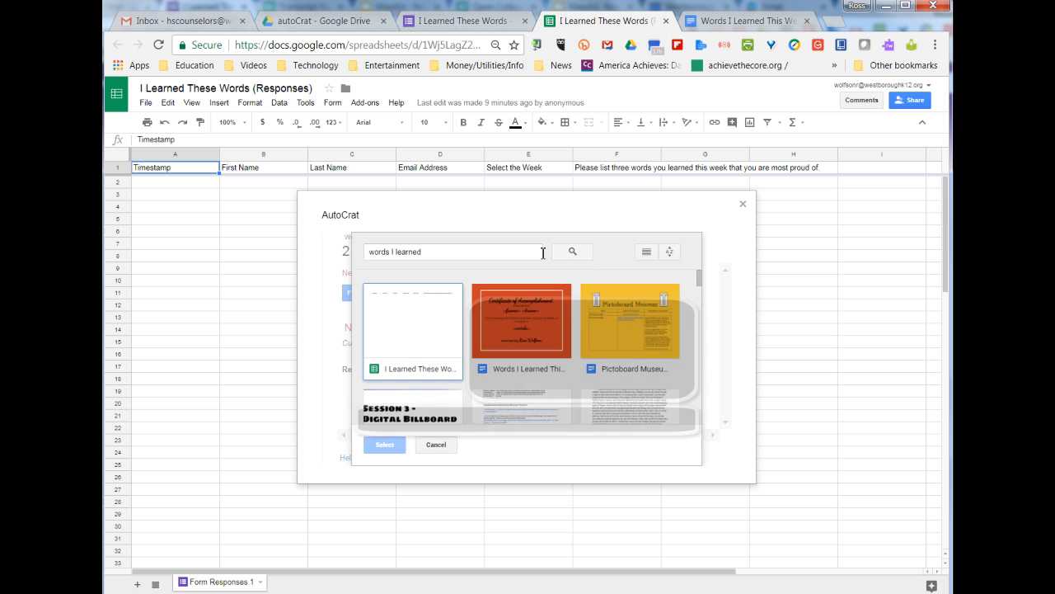
pyautogui.click(533, 328)
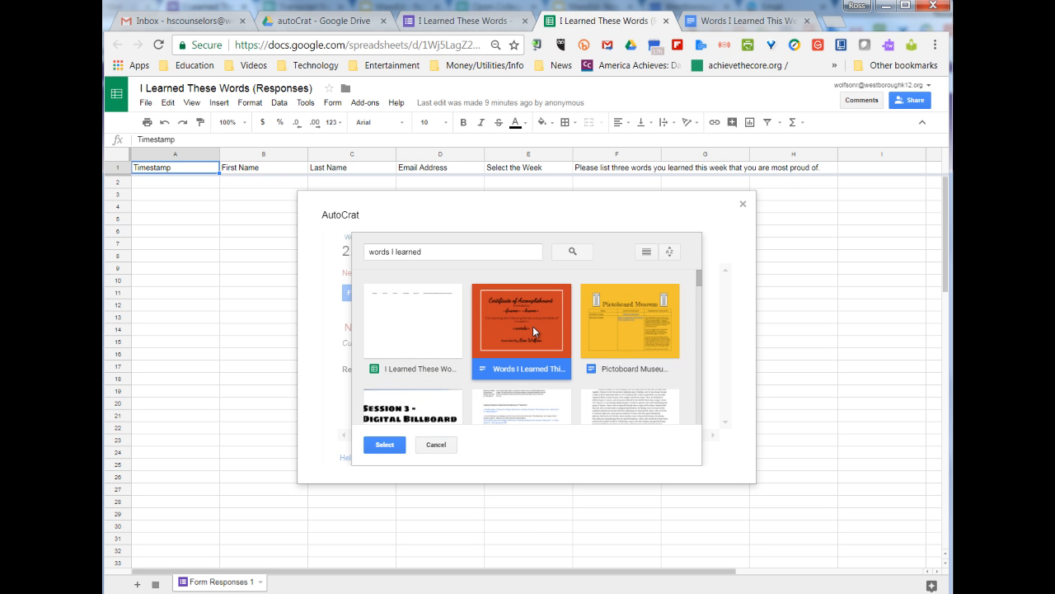
pyautogui.click(391, 449)
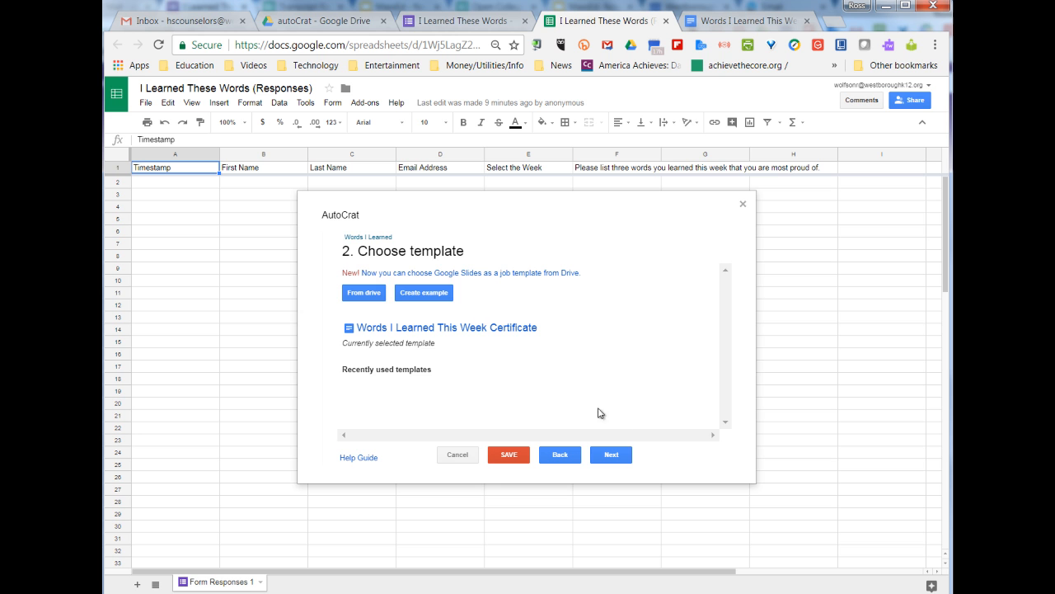
pyautogui.click(618, 464)
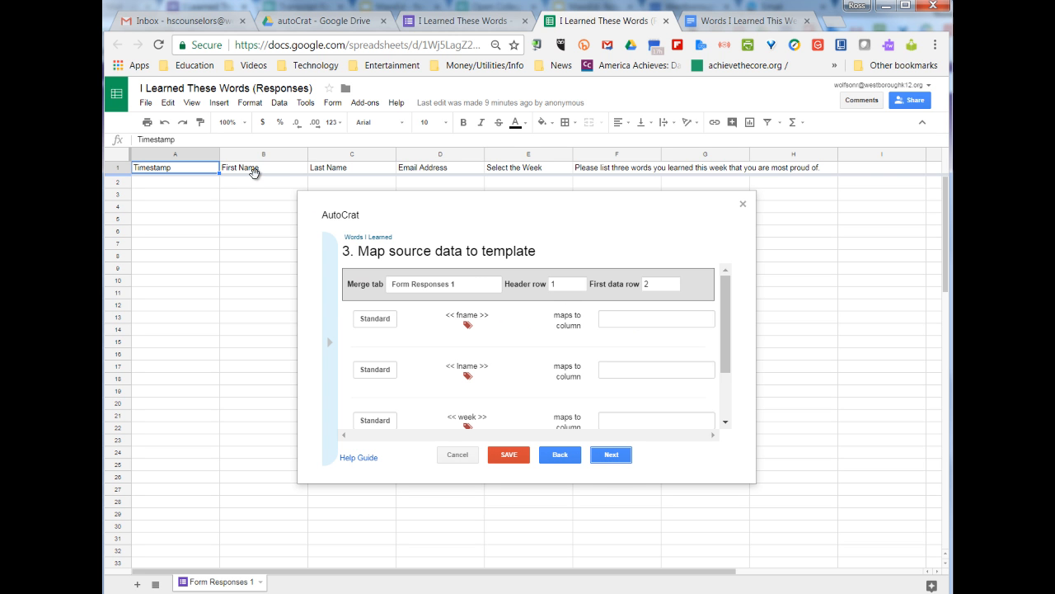
# Map fname, lname, week and words to First Name, Last Name, Select the Week and the words-question columns
pyautogui.click(664, 319)
pyautogui.click(643, 351)
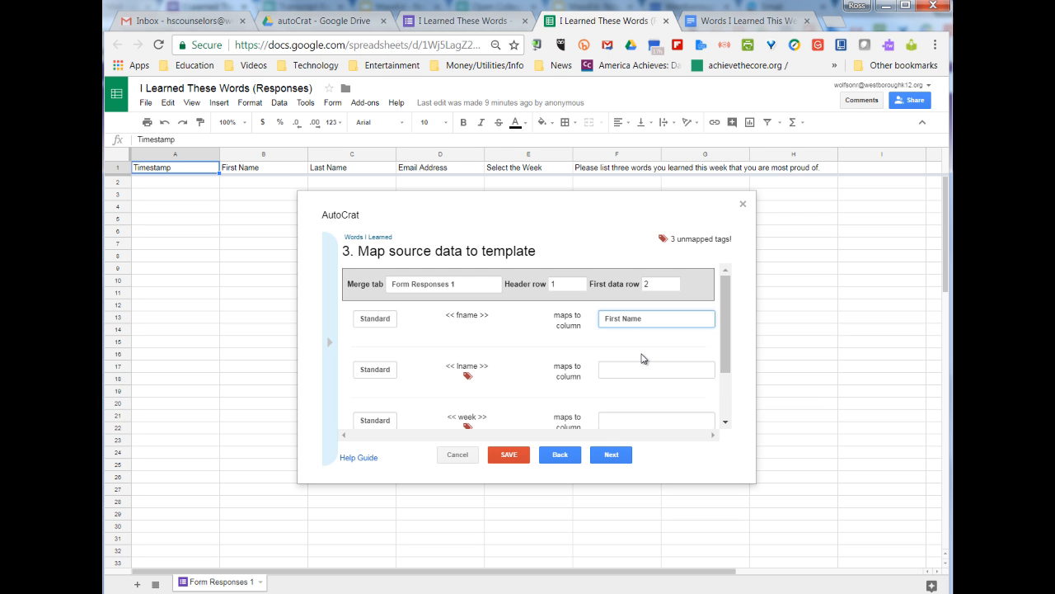
pyautogui.click(641, 376)
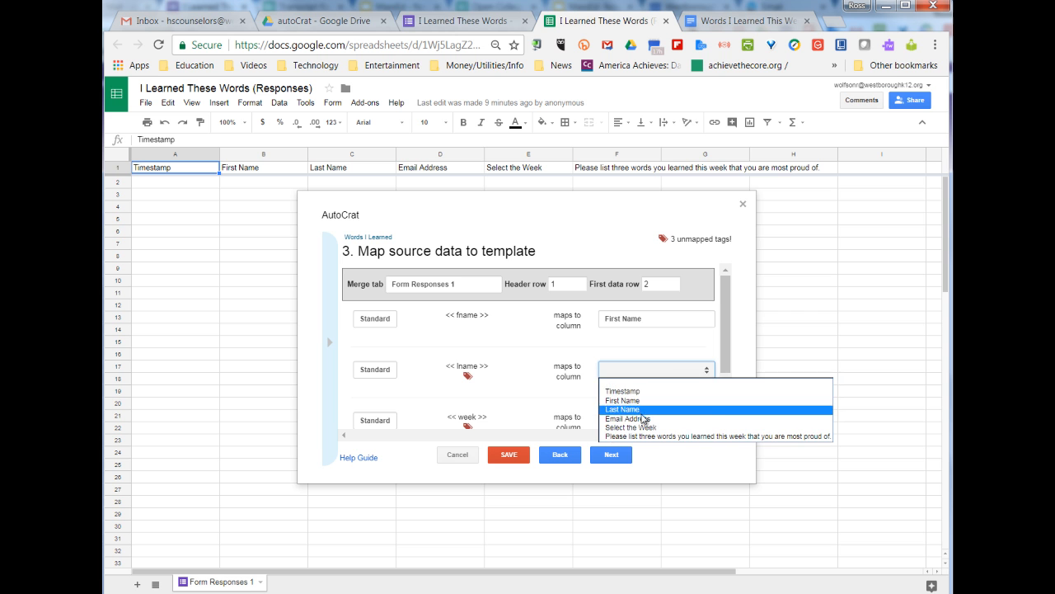
pyautogui.click(643, 408)
pyautogui.scroll(-1, 557, 398)
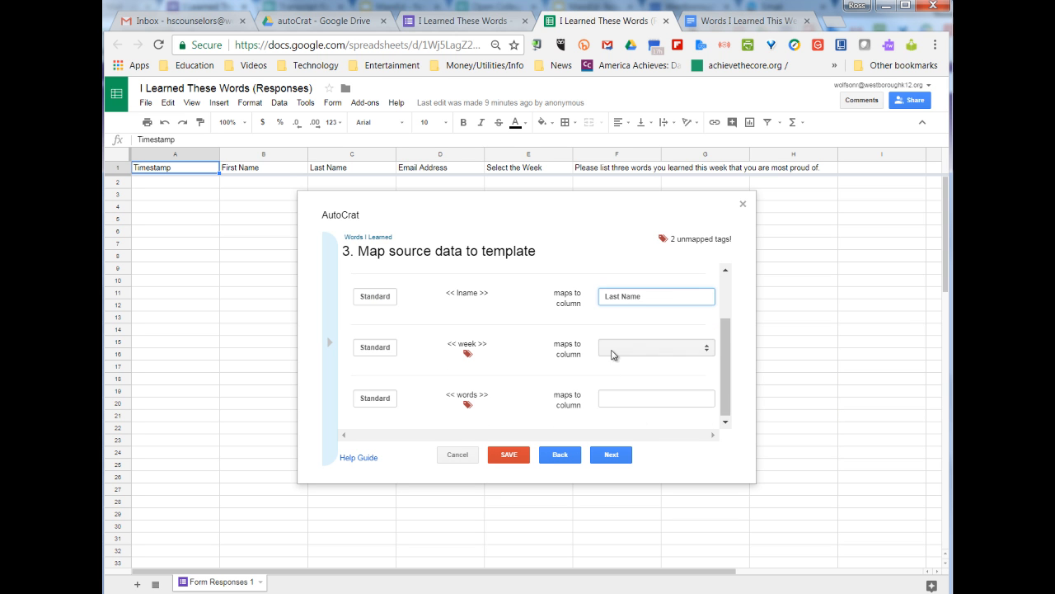
pyautogui.click(614, 352)
pyautogui.click(643, 406)
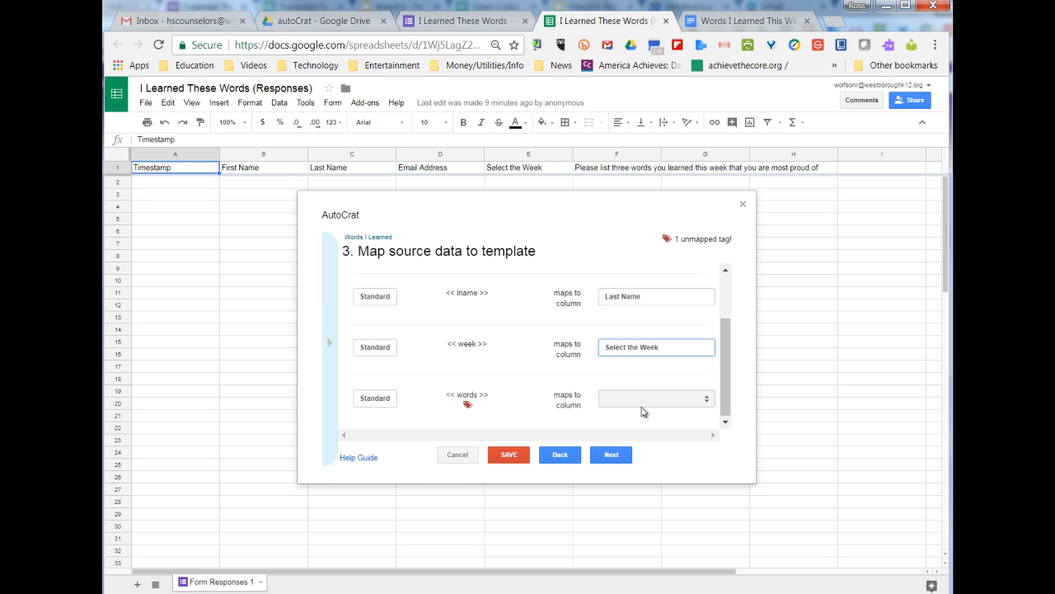
pyautogui.click(641, 400)
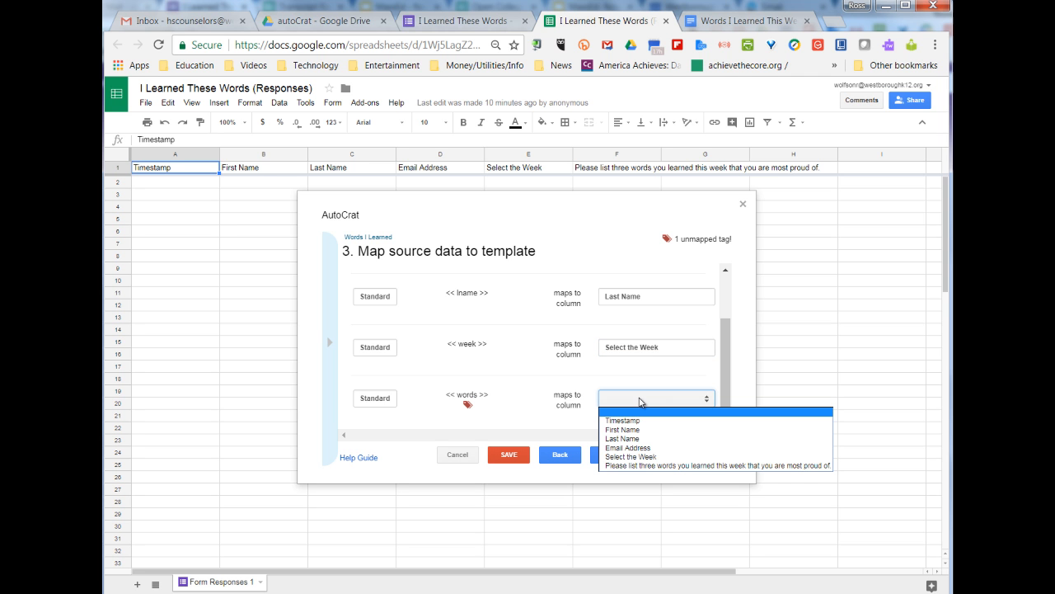
pyautogui.click(666, 466)
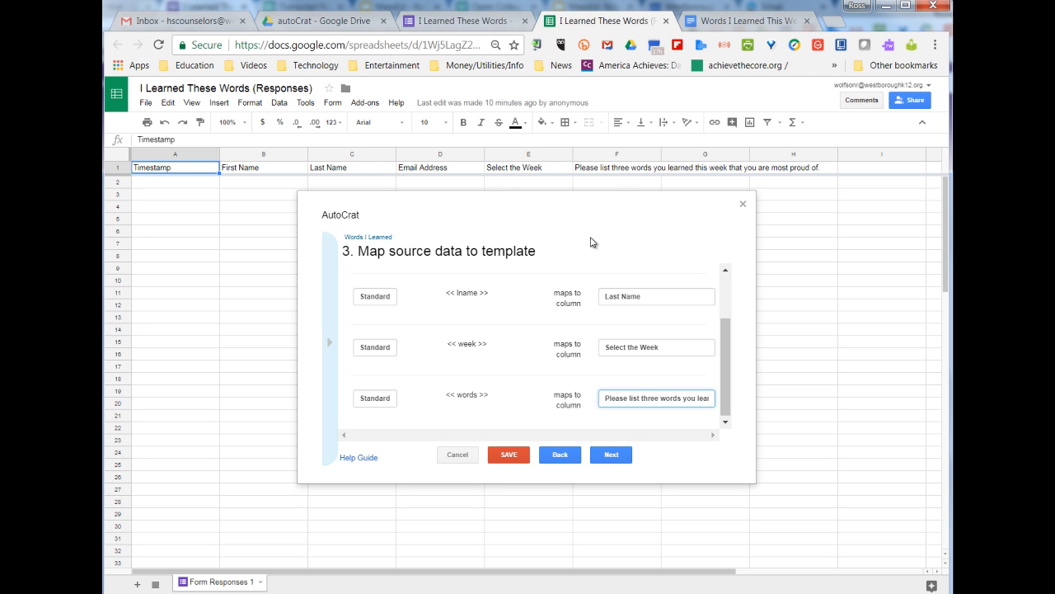
pyautogui.click(613, 455)
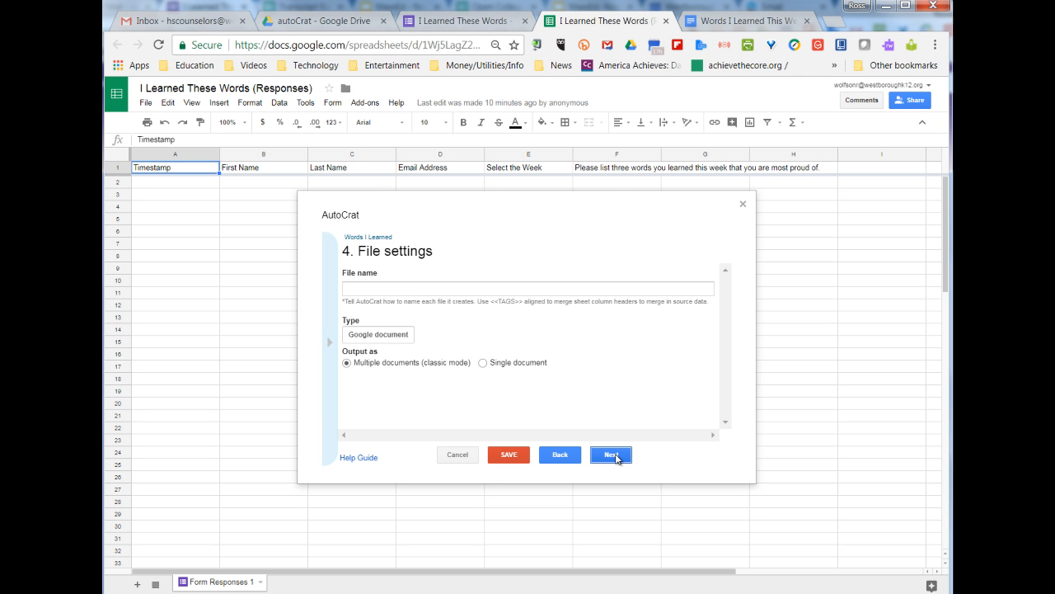
# Name merged files '<<Last Name>>, <<First Name>>: Words I Learned' and output them as PDF
pyautogui.click(497, 288)
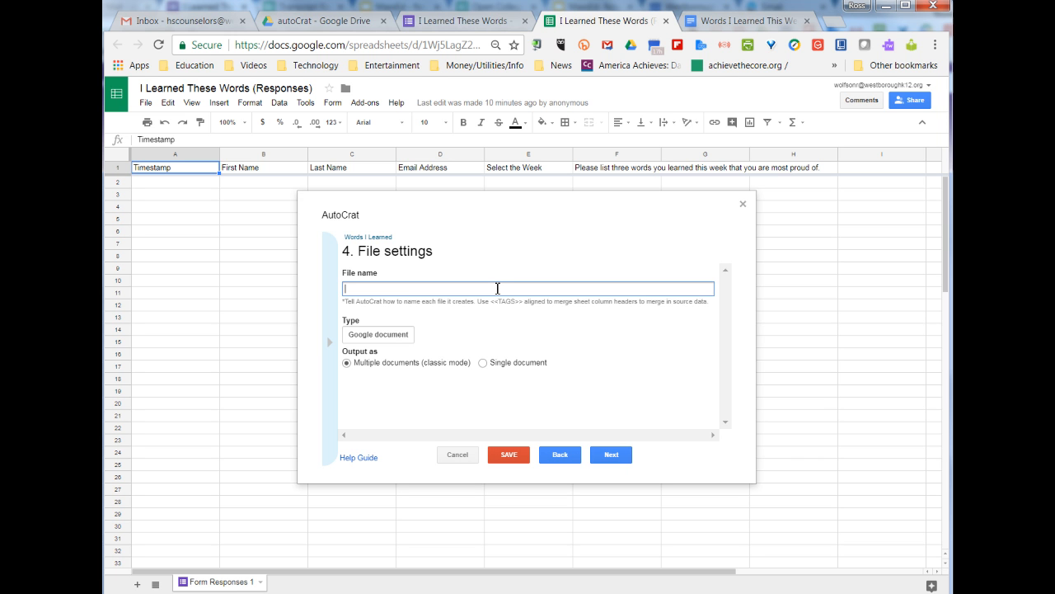
pyautogui.write('<')
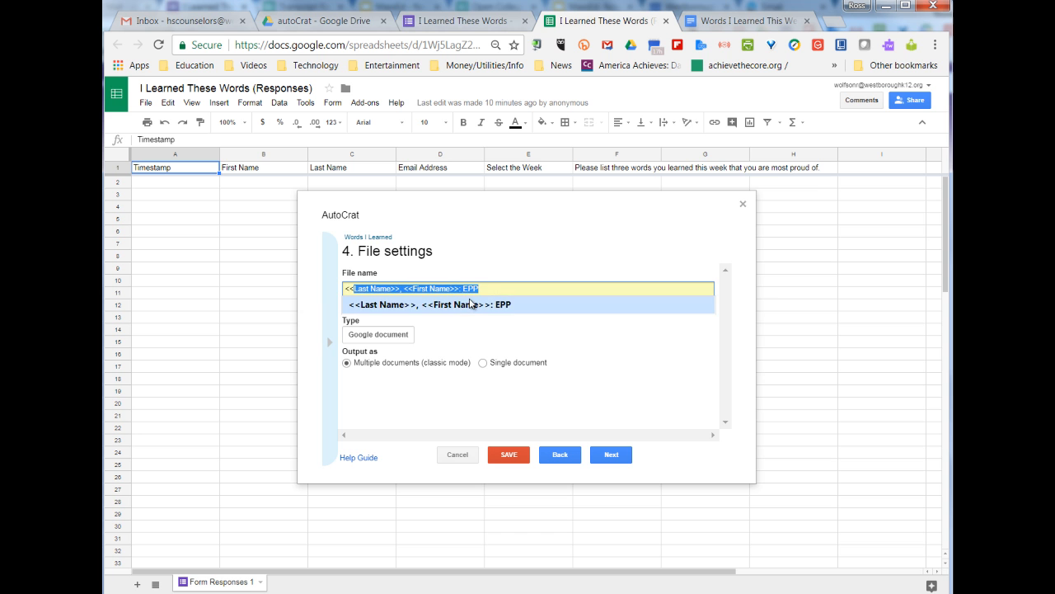
pyautogui.click(472, 304)
pyautogui.press('BackSpace')
pyautogui.press('BackSpace')
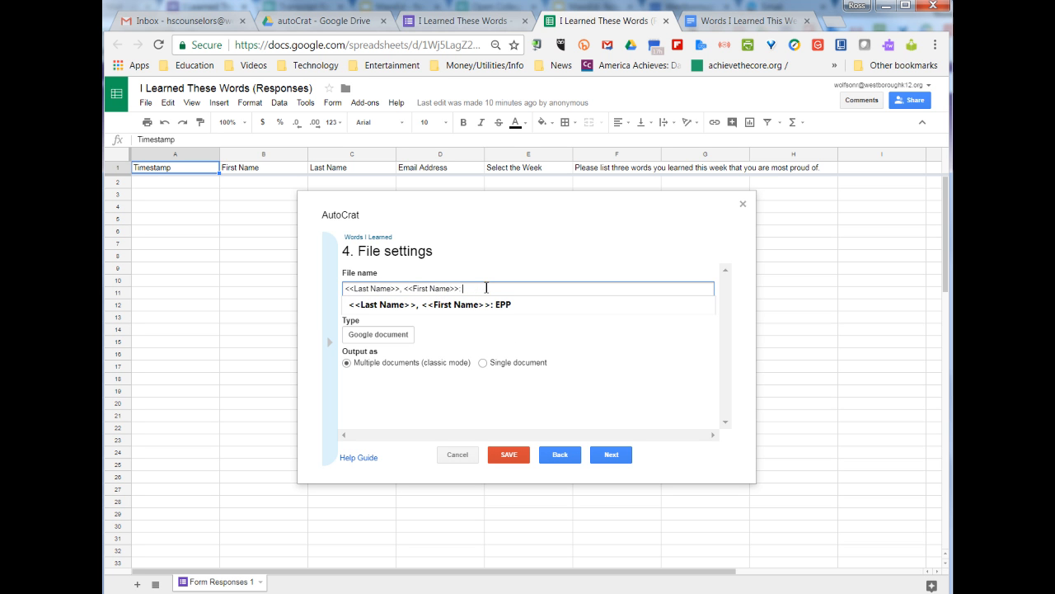
pyautogui.write('Words I Learned')
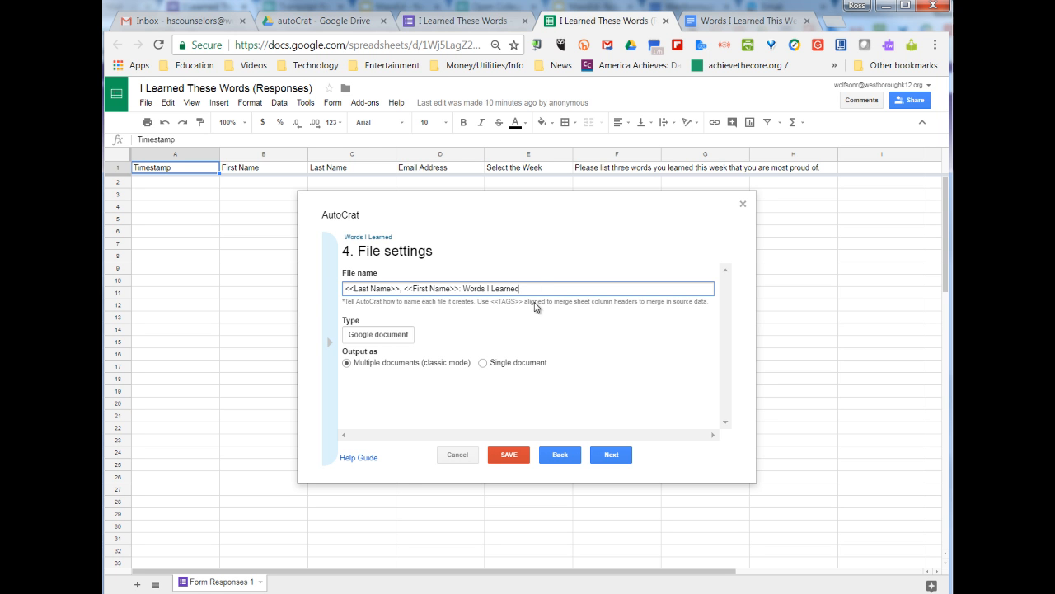
pyautogui.click(410, 334)
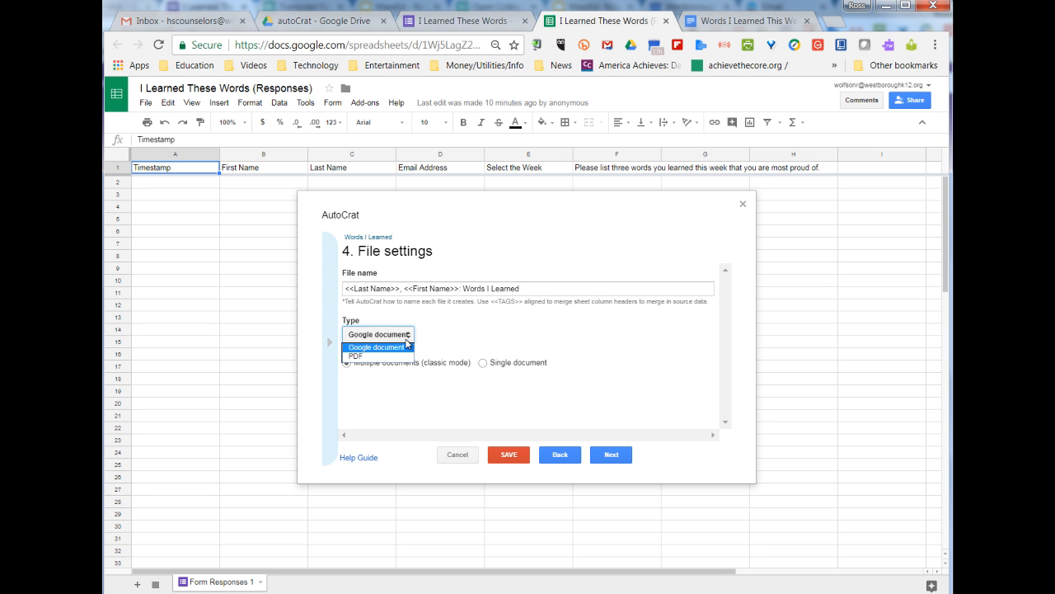
pyautogui.click(381, 356)
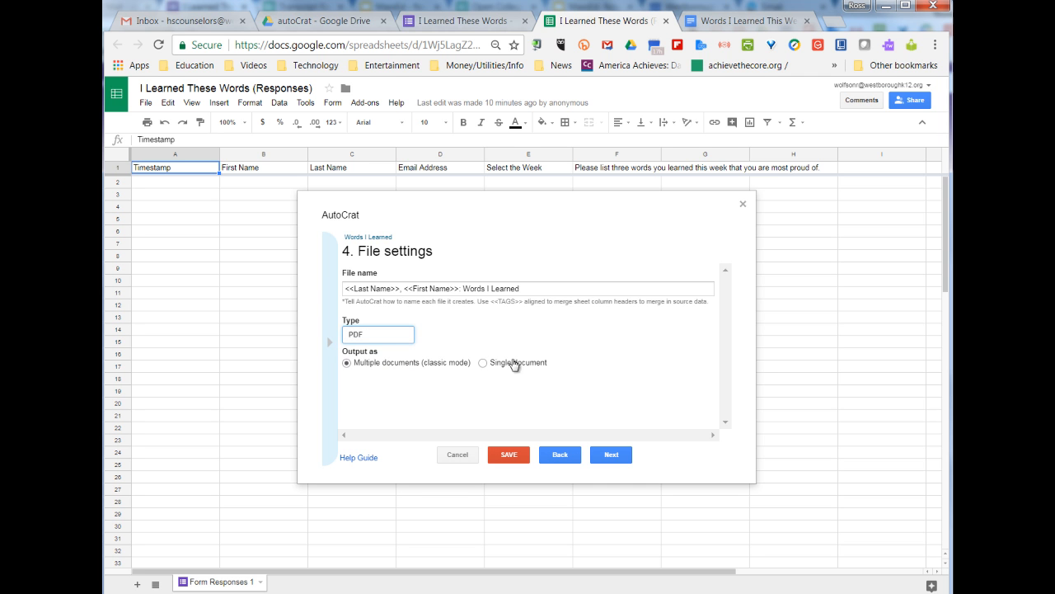
pyautogui.click(620, 457)
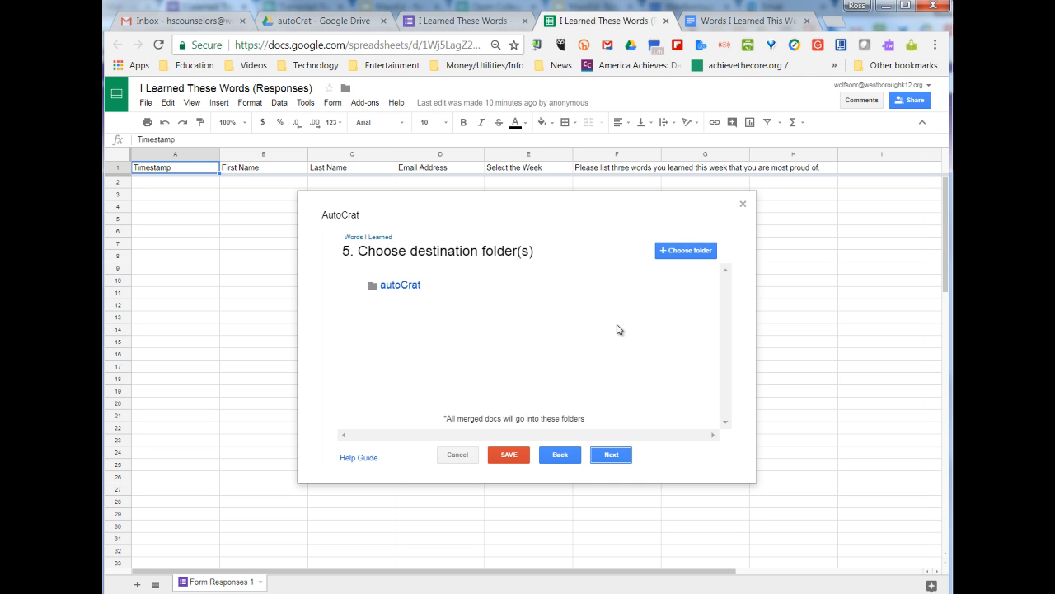
# Add the Words I Learned Certificate folder as destination and remove the default autoCrat folder
pyautogui.click(687, 255)
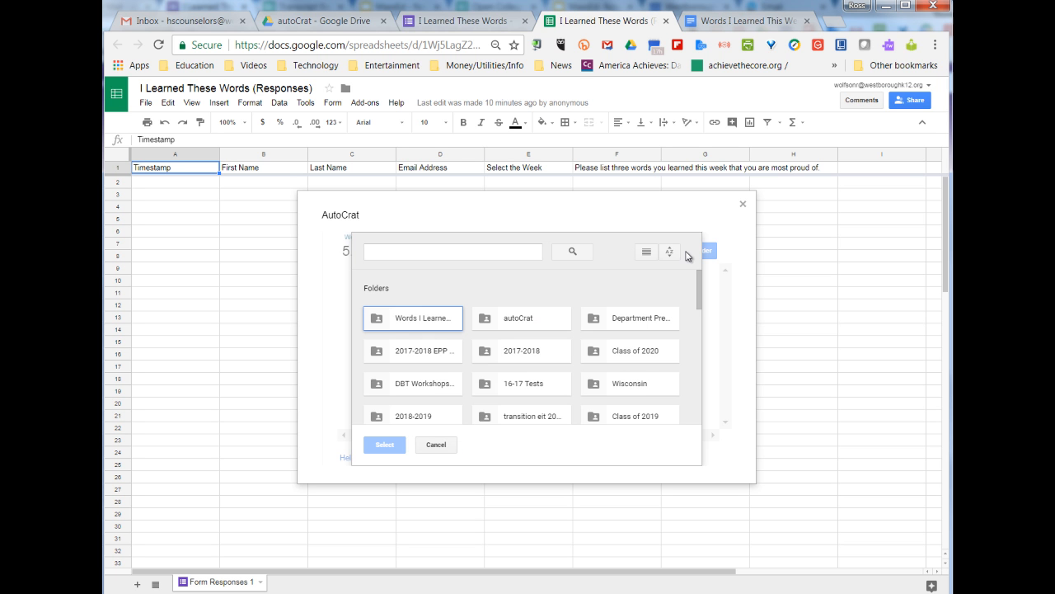
pyautogui.click(394, 325)
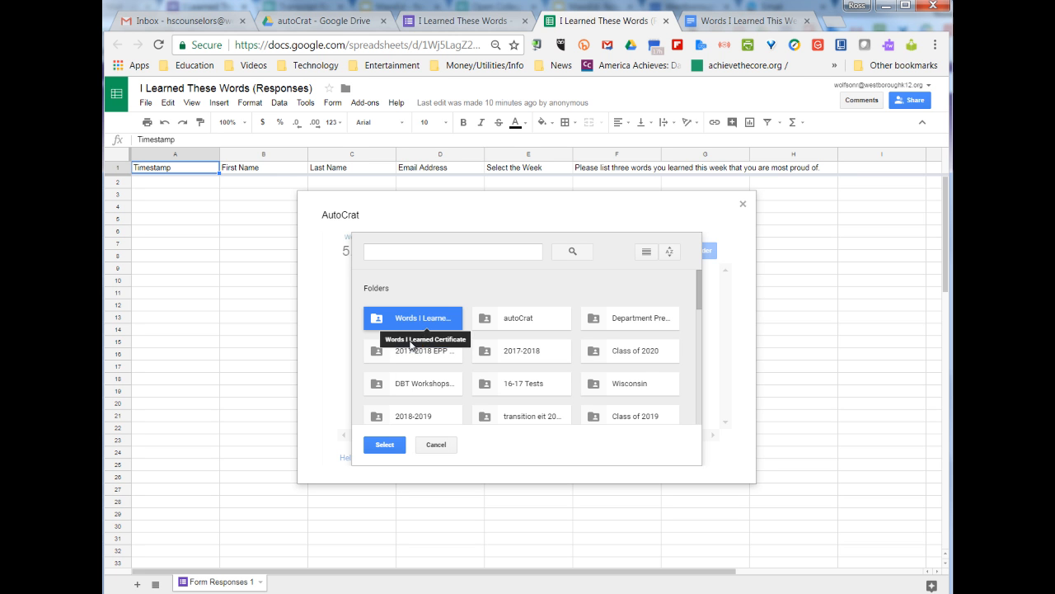
pyautogui.click(391, 448)
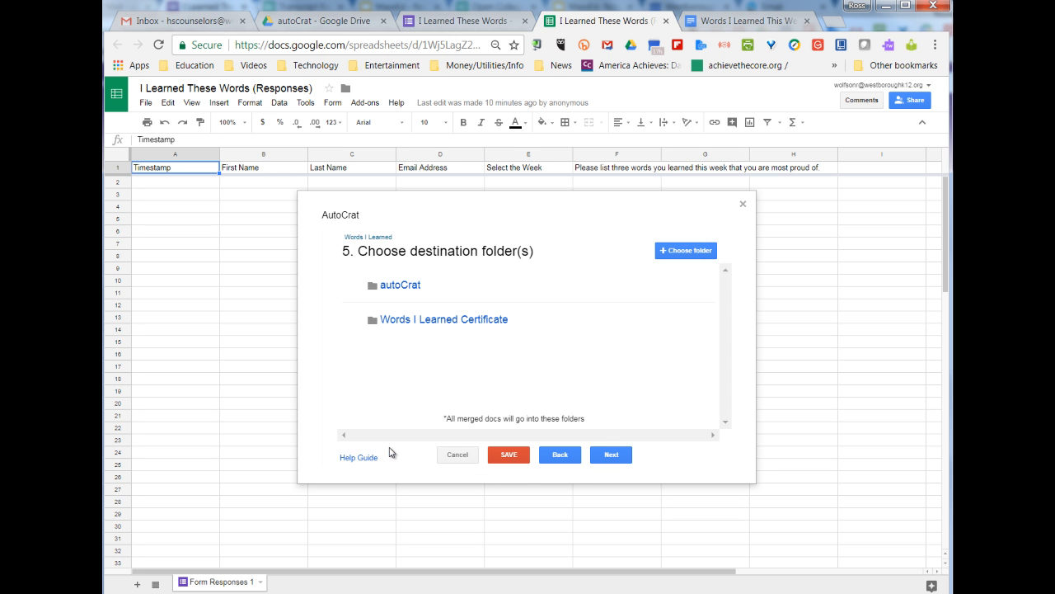
pyautogui.click(672, 287)
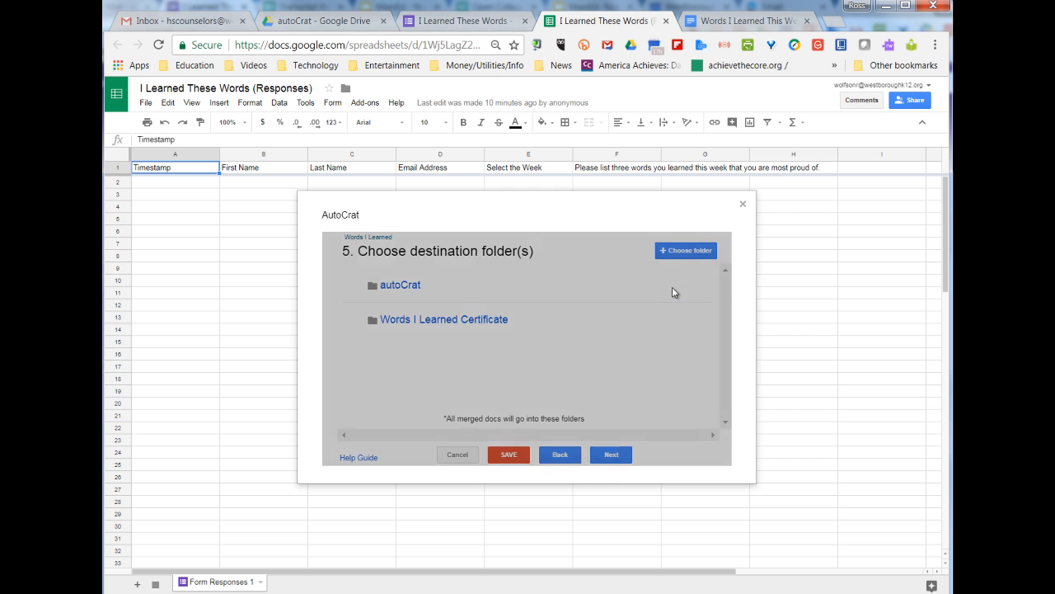
pyautogui.click(697, 330)
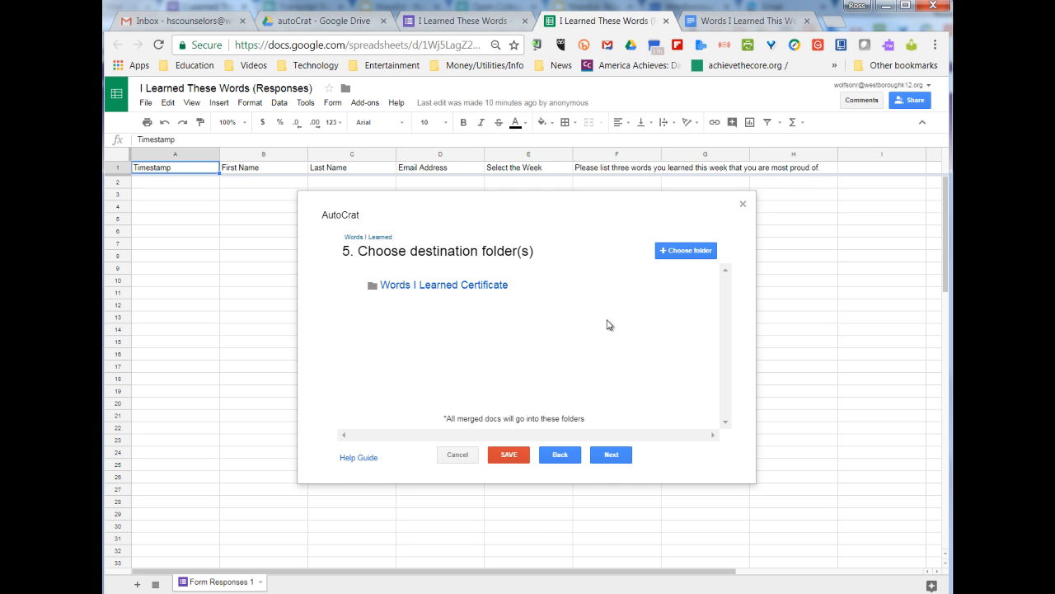
pyautogui.click(619, 460)
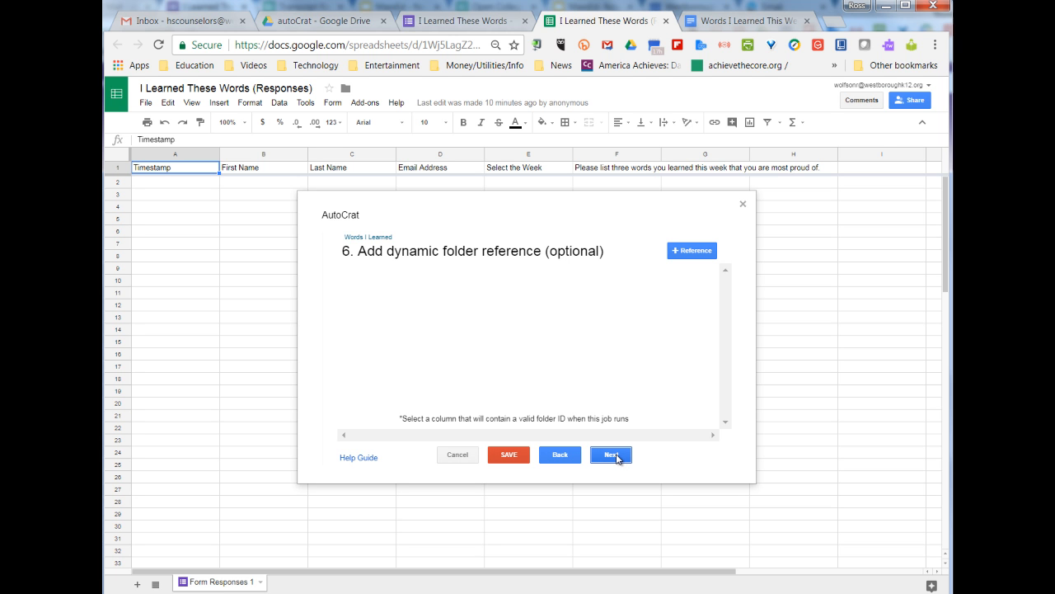
# Skip the dynamic folder and merge condition steps, and turn on sharing of merged docs
pyautogui.click(618, 460)
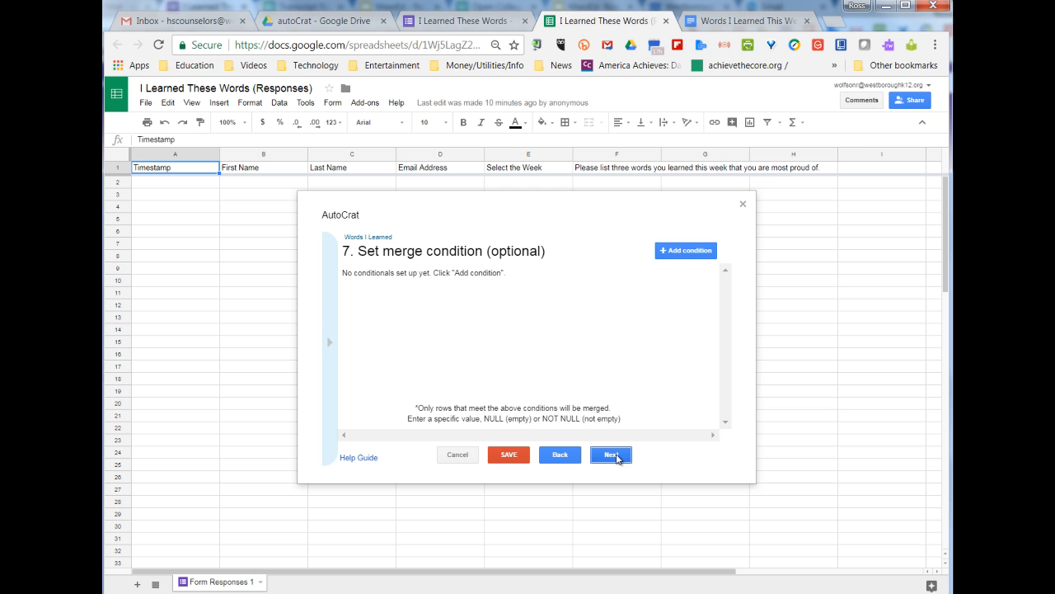
pyautogui.click(618, 459)
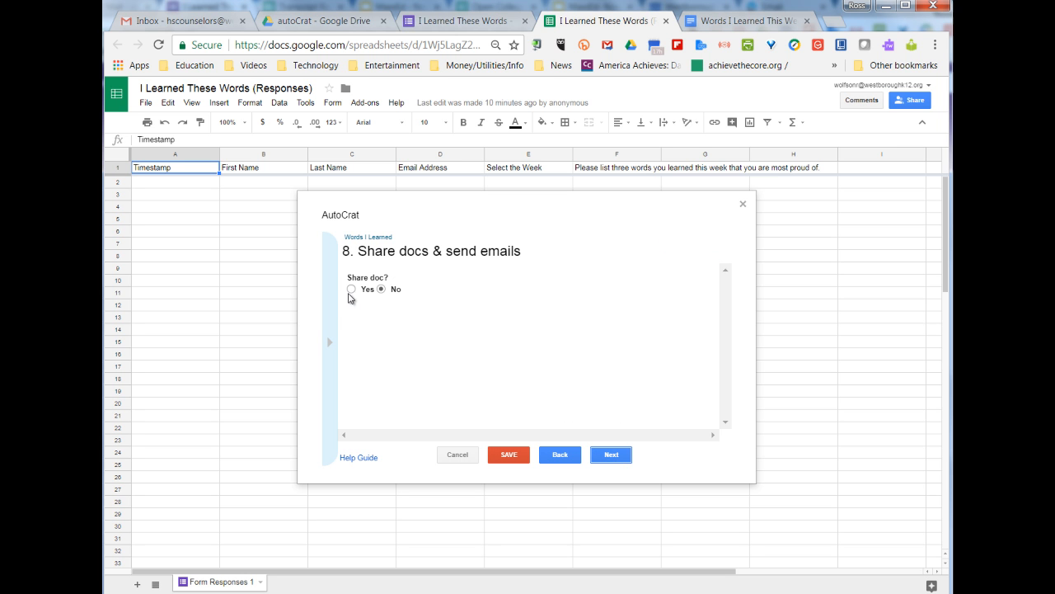
pyautogui.click(352, 290)
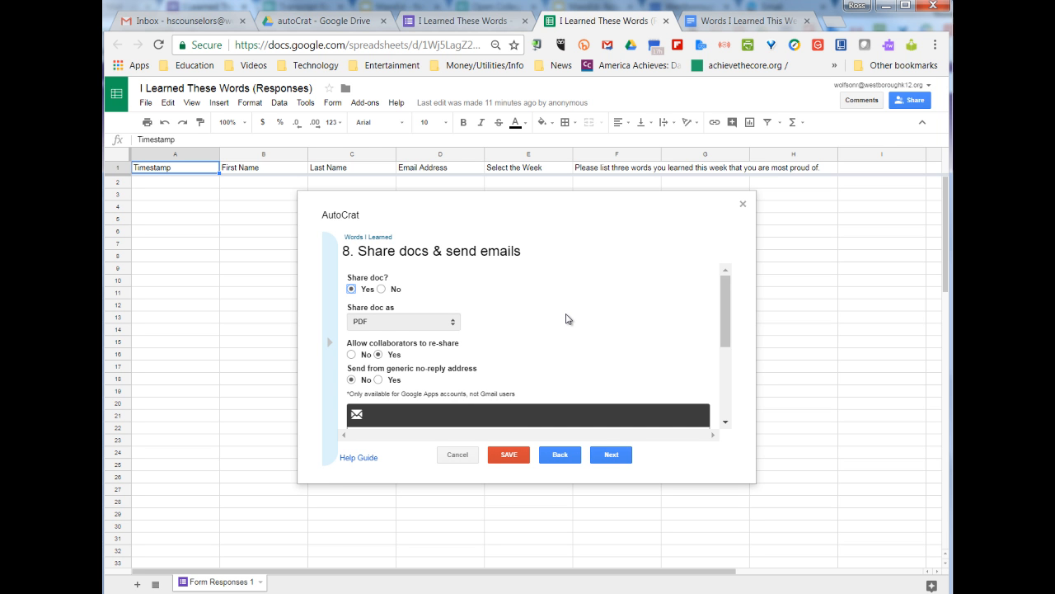
pyautogui.scroll(-2, 471, 304)
pyautogui.scroll(3, 447, 302)
pyautogui.scroll(-1, 543, 322)
pyautogui.scroll(-5, 543, 321)
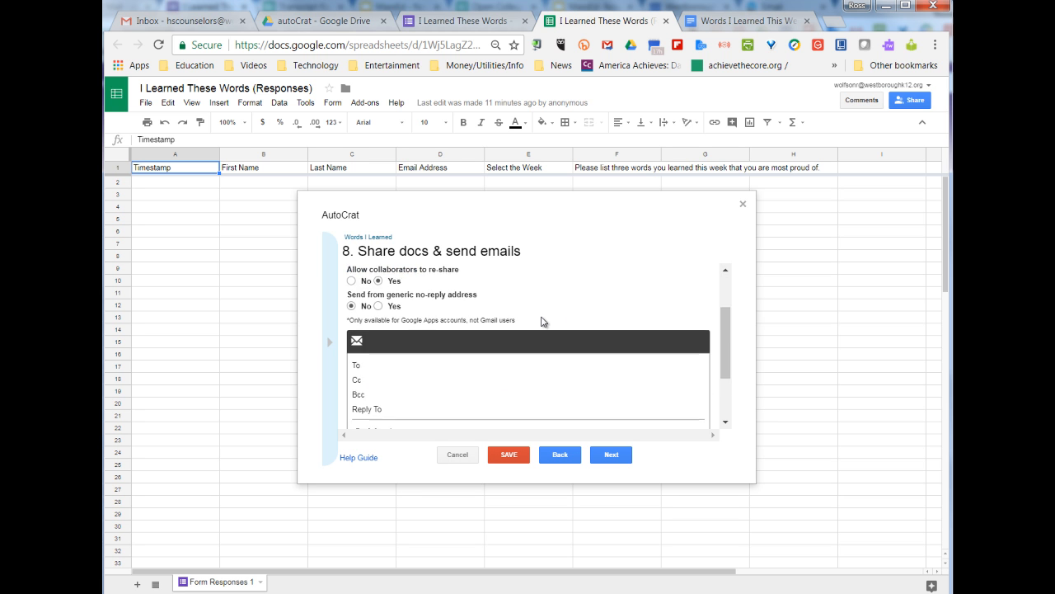
# Email <<Email Address>> with subject 'Words You Learned' and body 'Dear <<fname>>, Great Job!', signed by the teacher
pyautogui.click(389, 294)
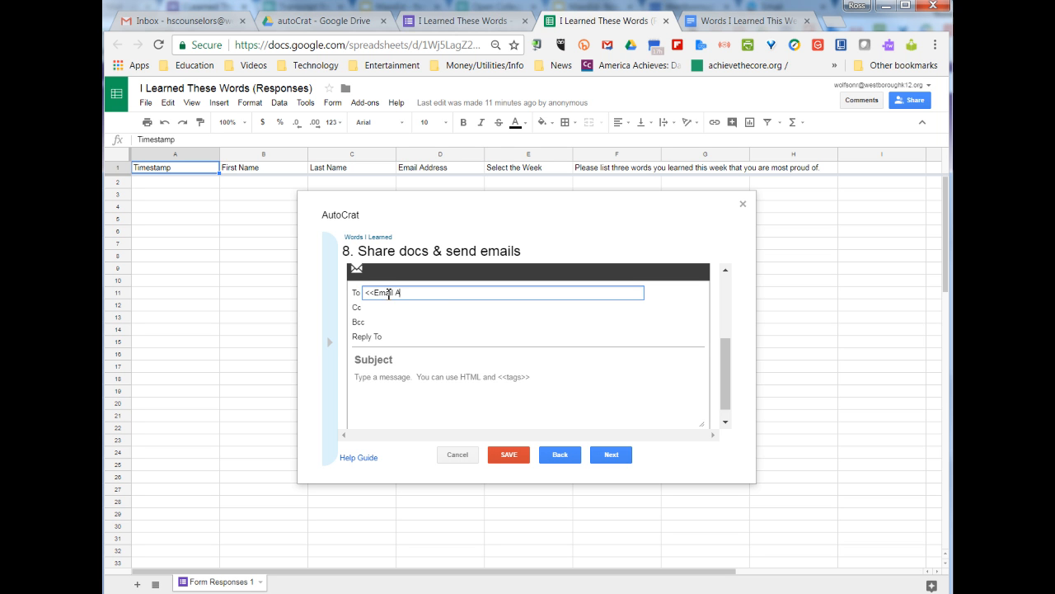
pyautogui.write('dress>>')
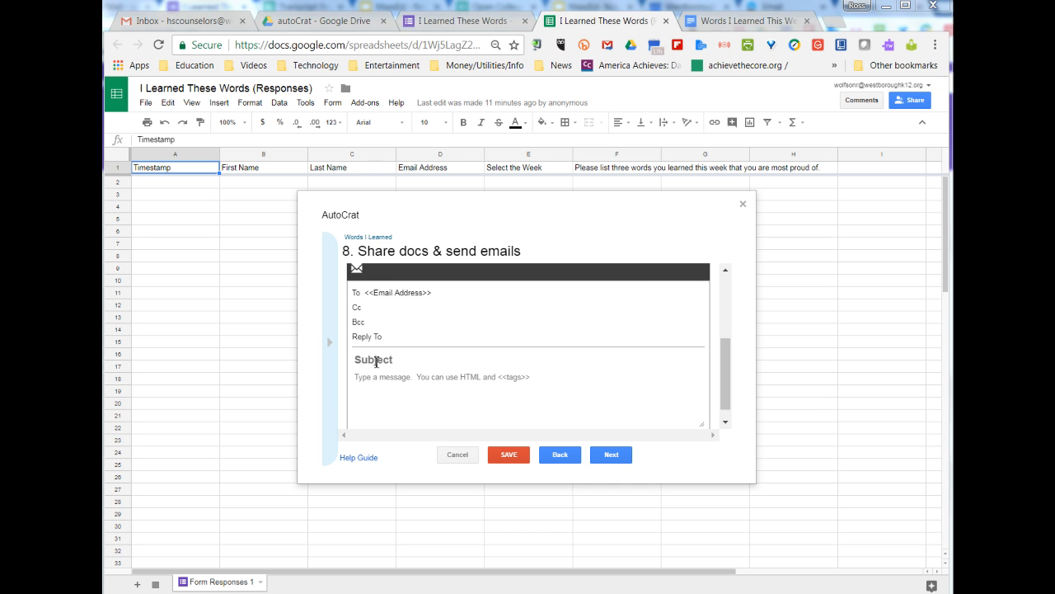
pyautogui.click(388, 361)
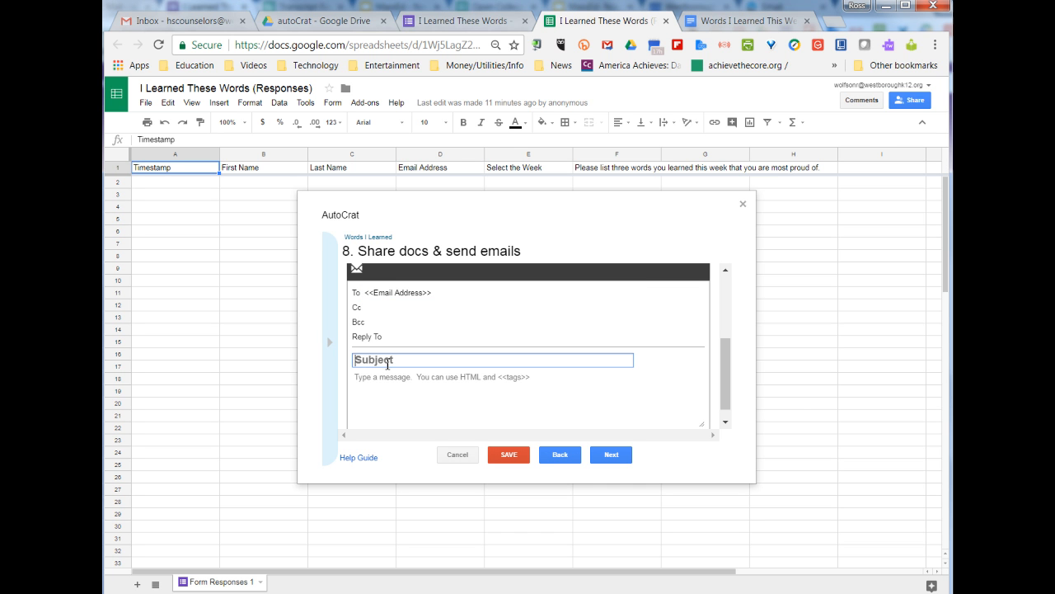
pyautogui.write('Words You Learned')
pyautogui.click(391, 384)
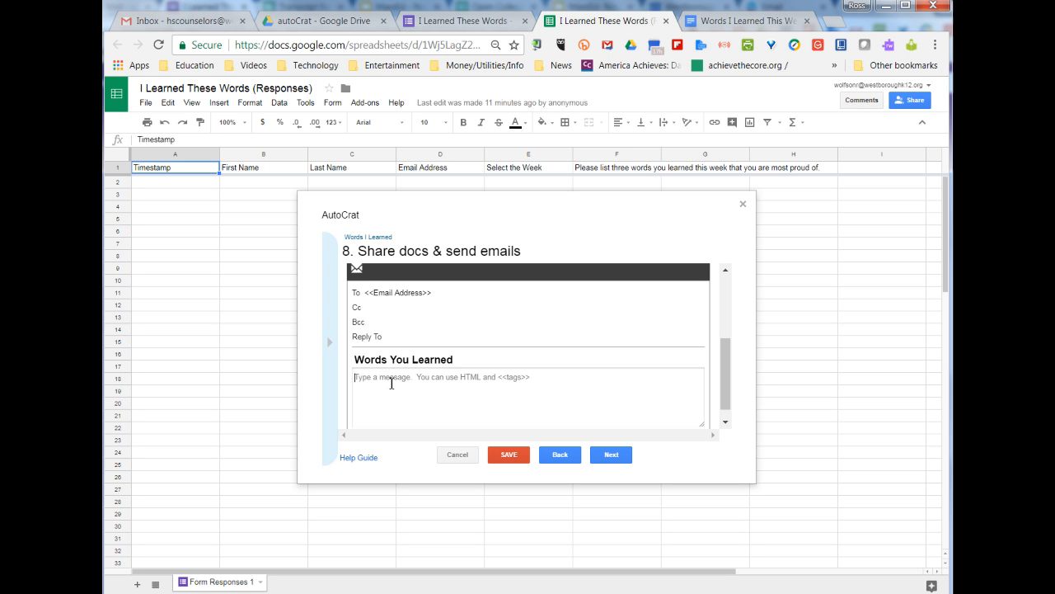
pyautogui.write('Dear')
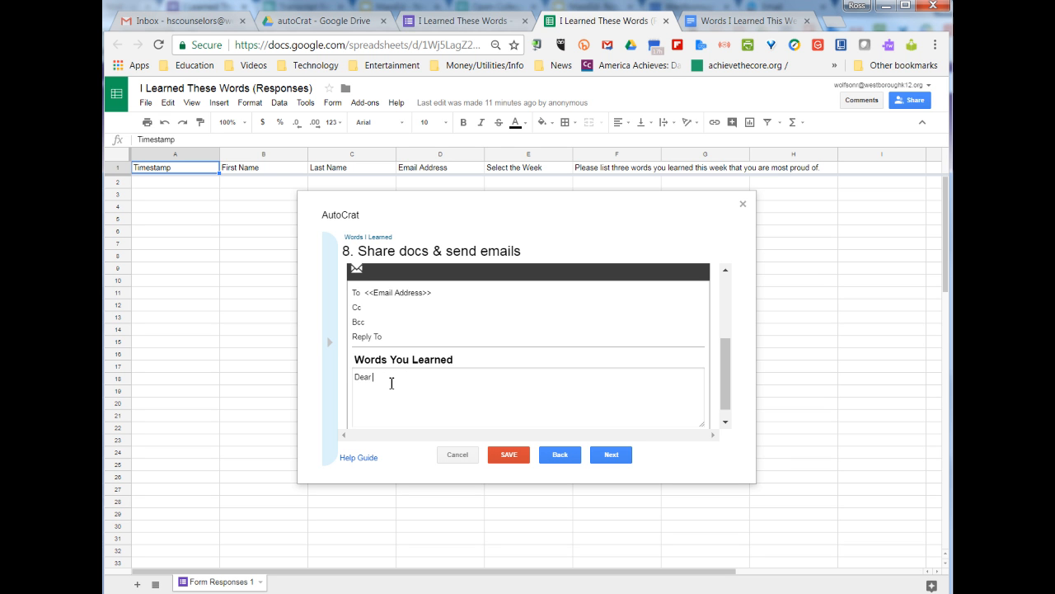
pyautogui.write(' <<fname>>,')
pyautogui.press('Return')
pyautogui.write('Great Job!  ')
pyautogui.write('Best,')
pyautogui.press('Return')
pyautogui.write('Mr. Wolfson')
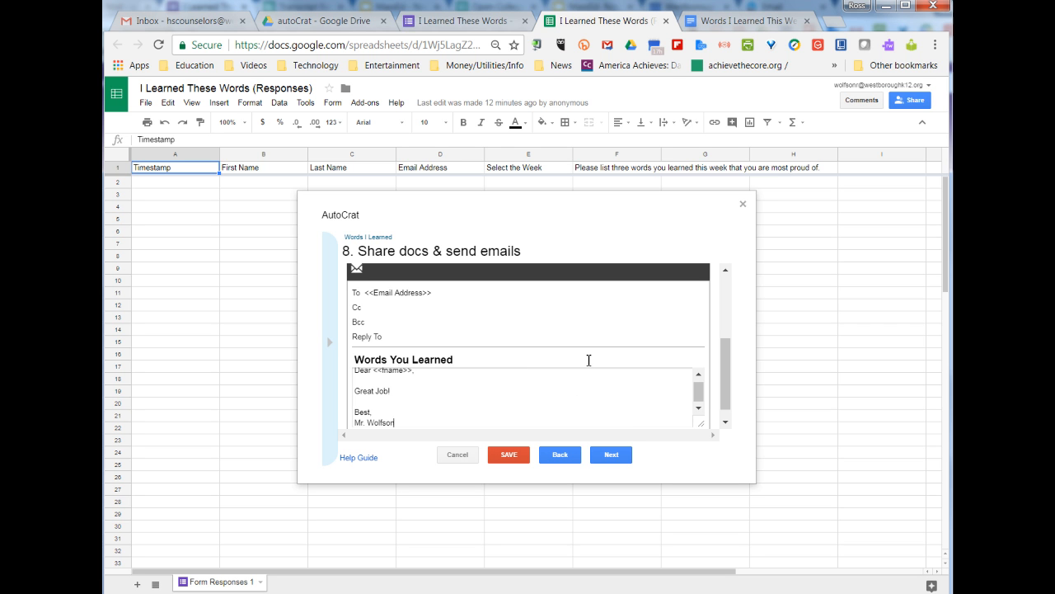
# Enable Run on form trigger, save the Words I Learned job, and return to the form
pyautogui.click(620, 462)
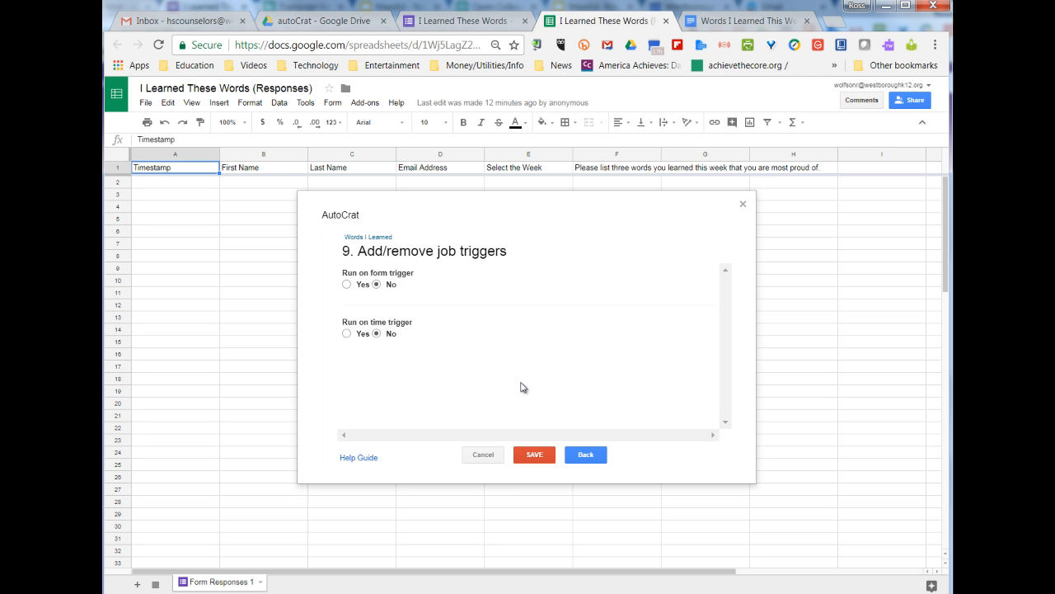
pyautogui.click(346, 284)
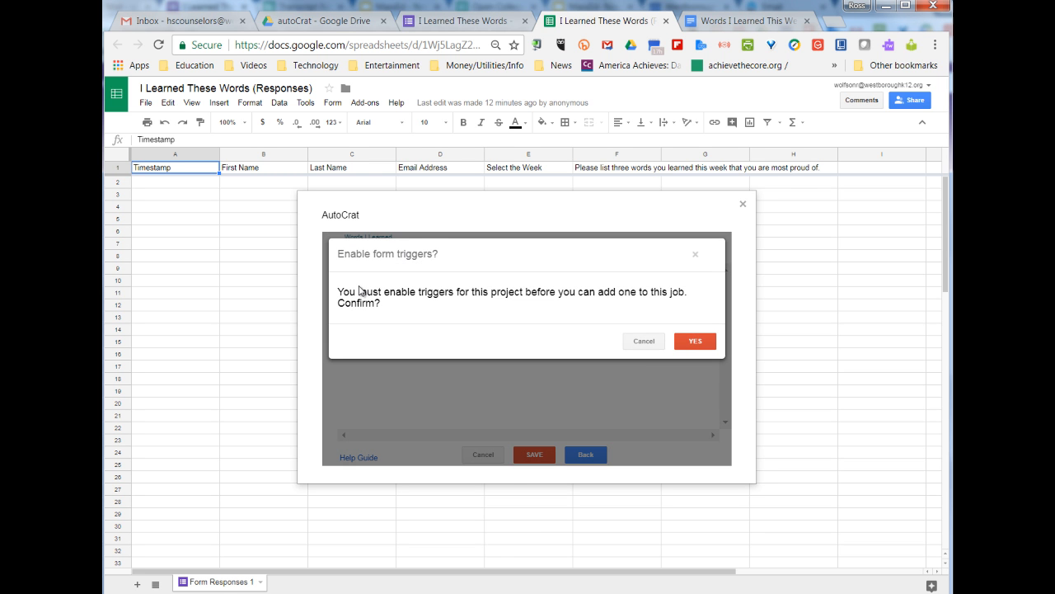
pyautogui.click(699, 343)
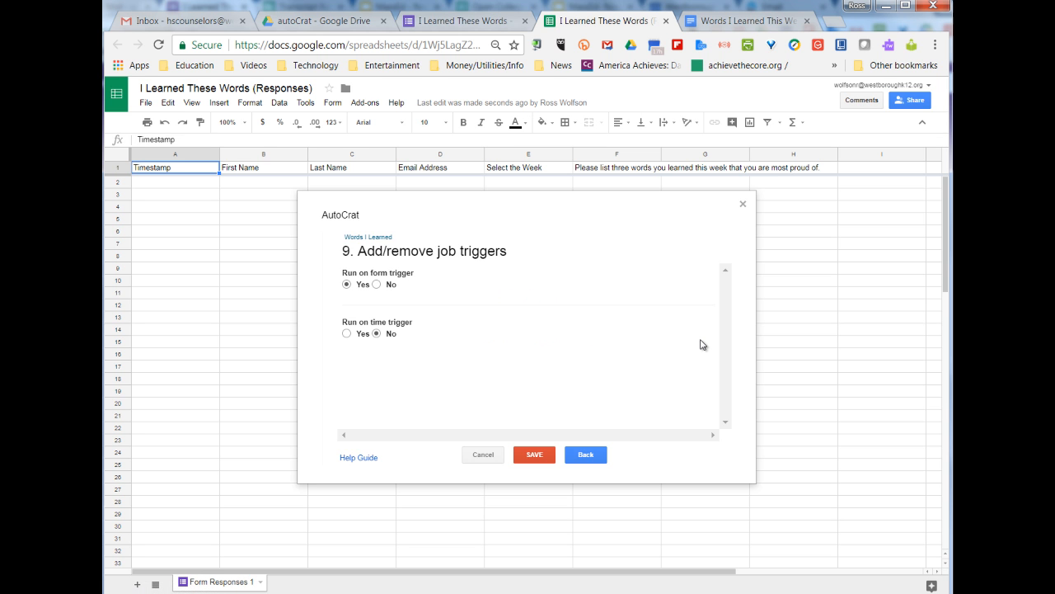
pyautogui.click(537, 456)
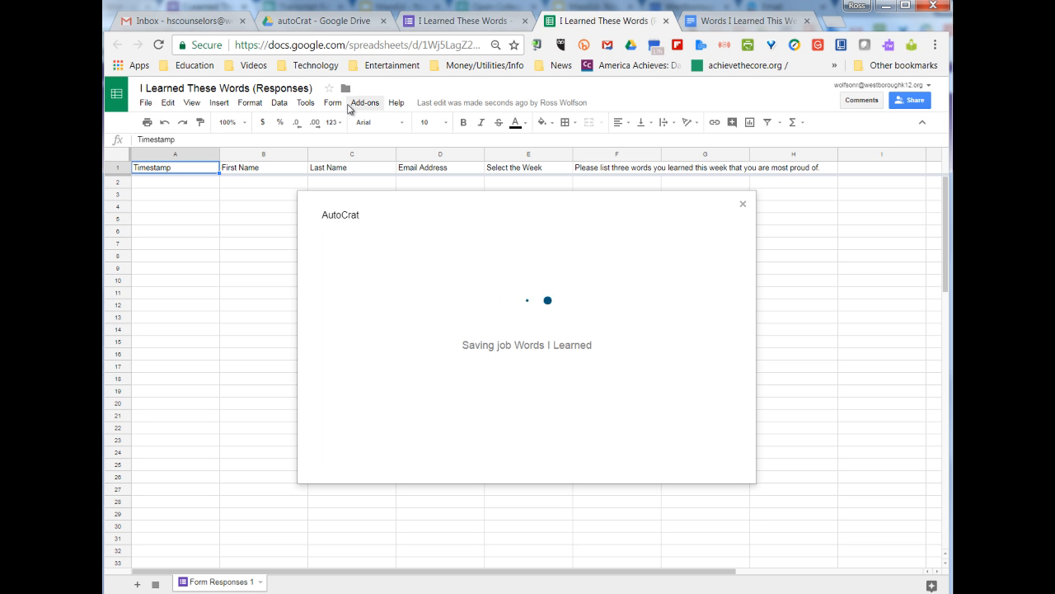
pyautogui.click(464, 30)
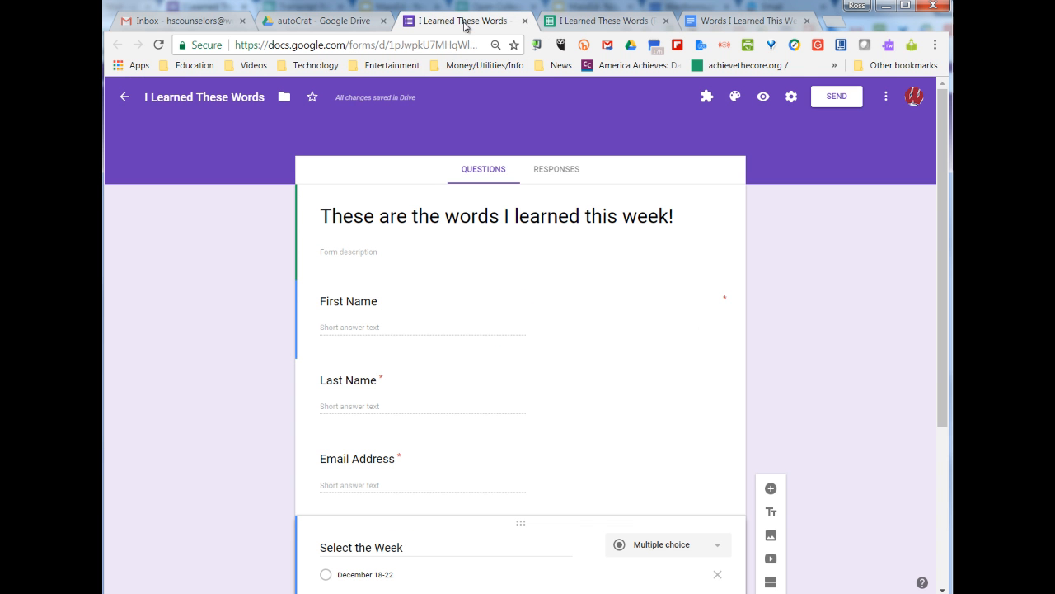
# In the form preview, enter a test student's first name, last name and e-mail address
pyautogui.click(765, 99)
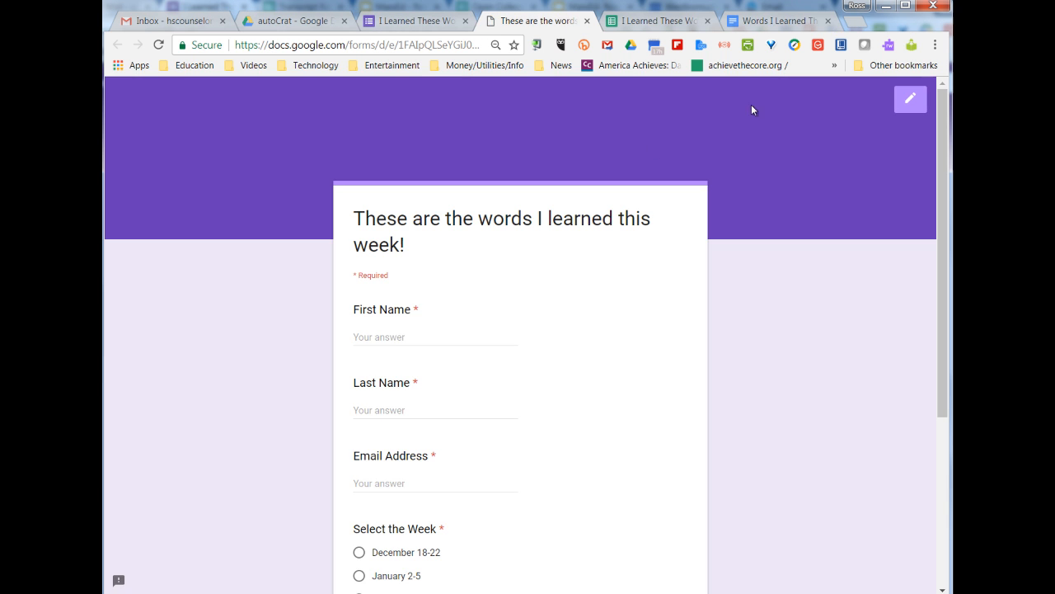
pyautogui.click(395, 339)
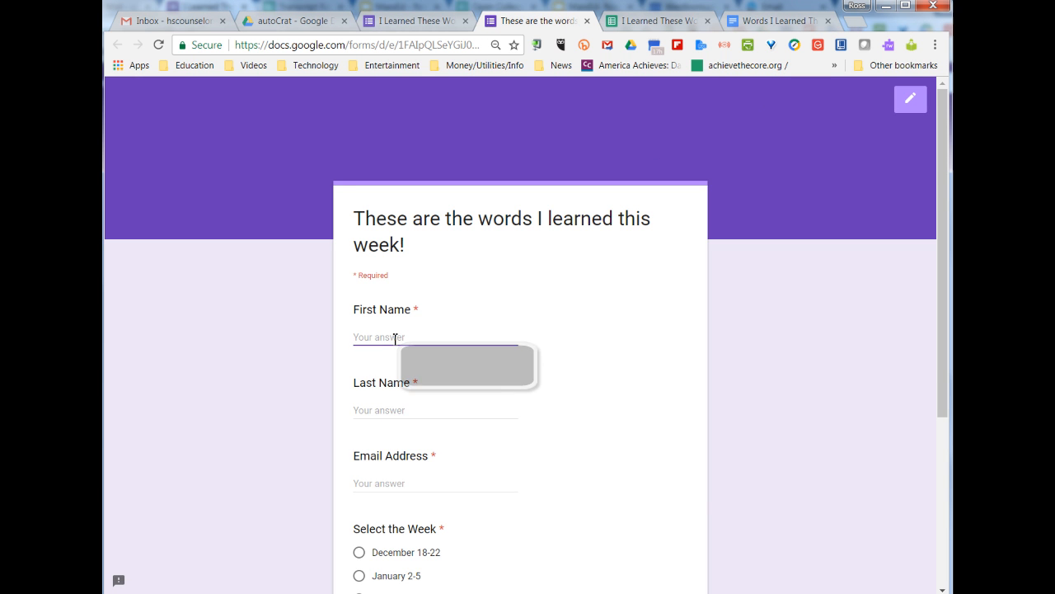
pyautogui.press('Tab')
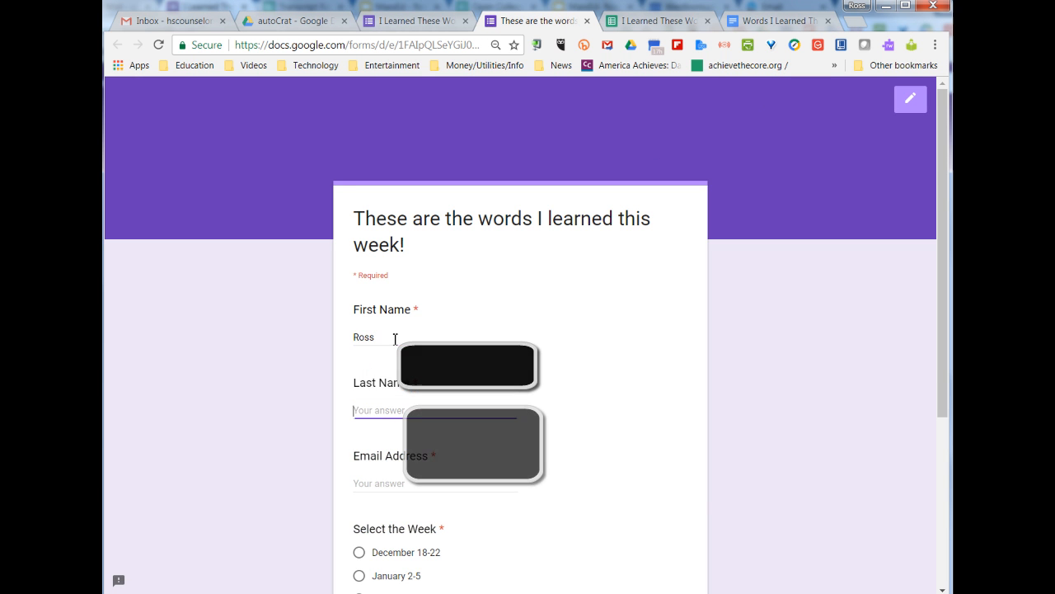
pyautogui.press('Tab')
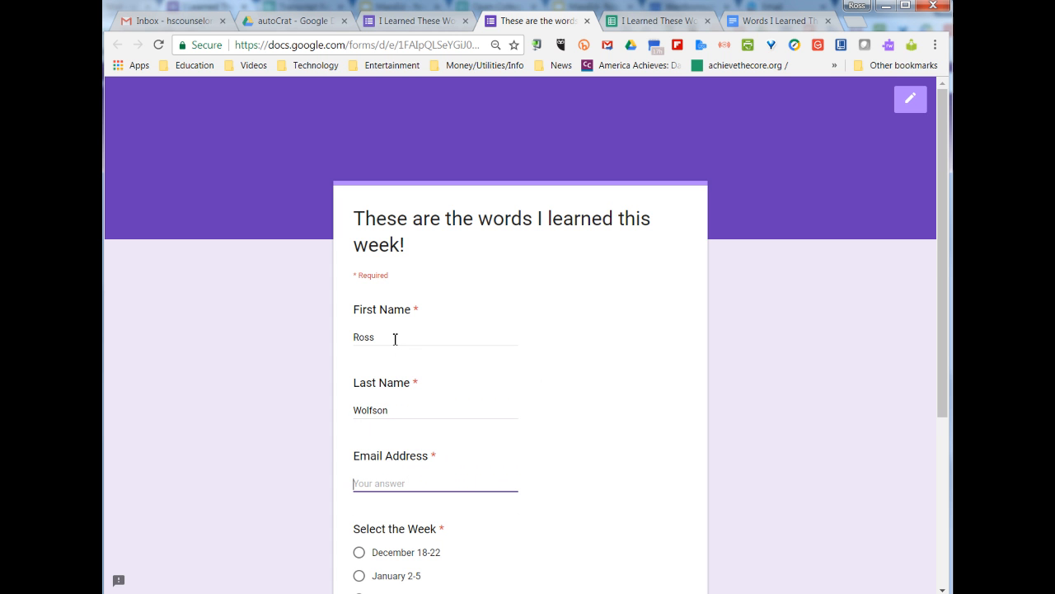
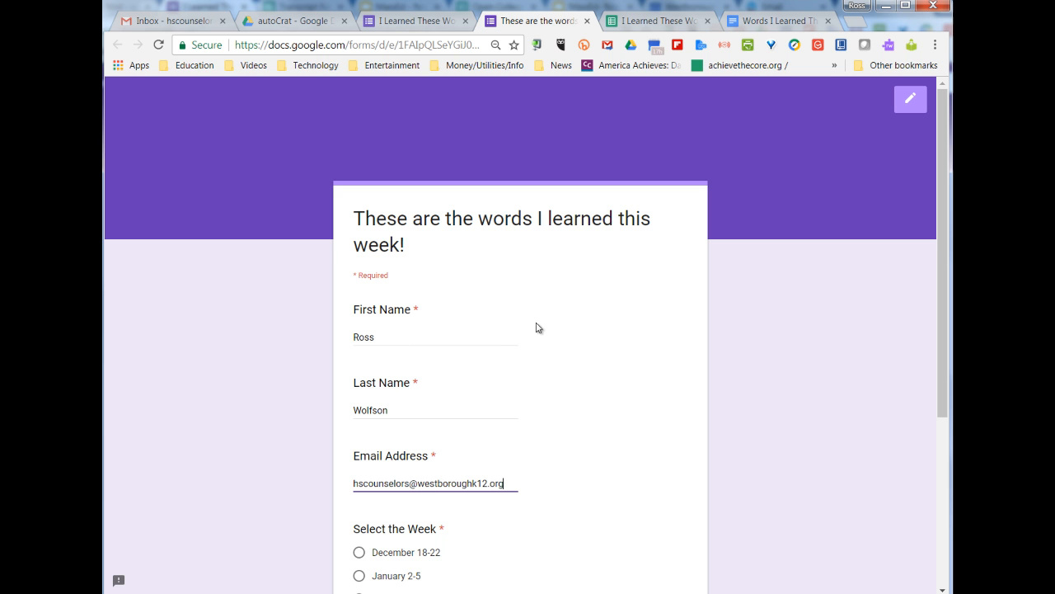
# Choose the week December 18-22, answer 'Government, Politics, and Magazines', and submit the response
pyautogui.scroll(-2, 523, 360)
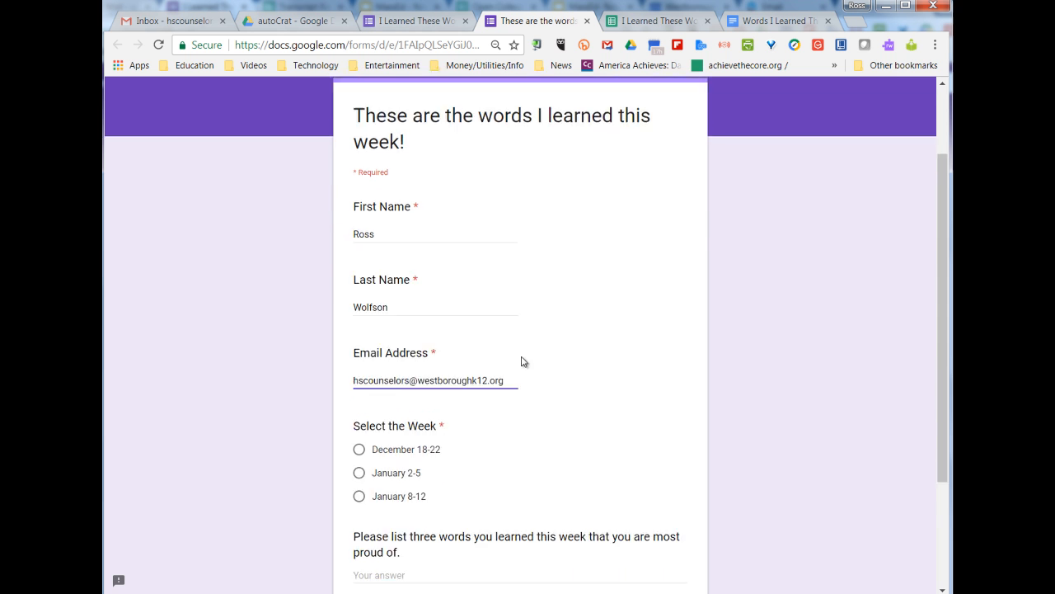
pyautogui.click(359, 406)
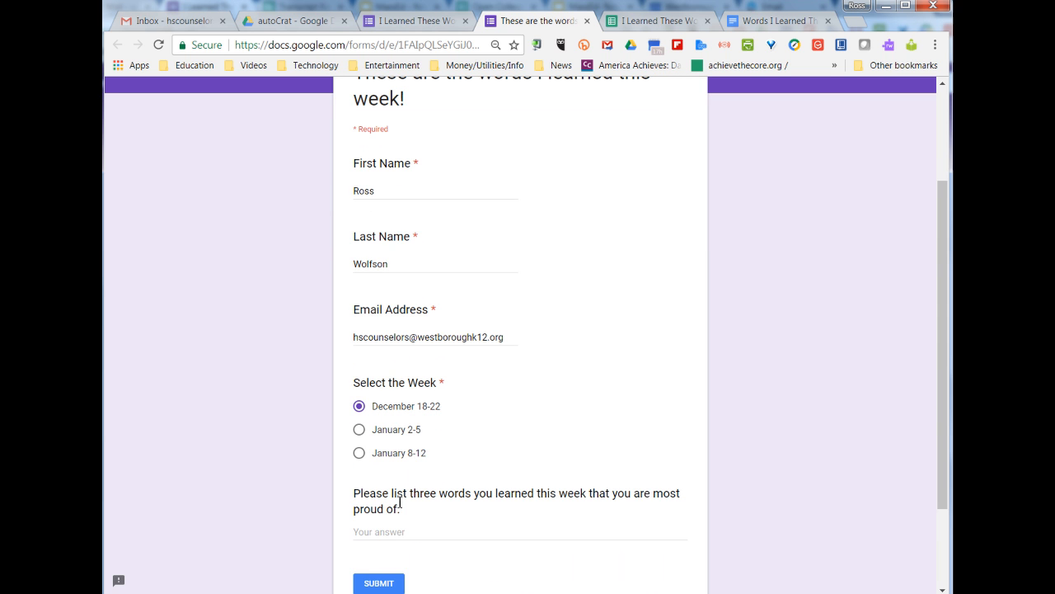
pyautogui.click(404, 530)
pyautogui.write('Government')
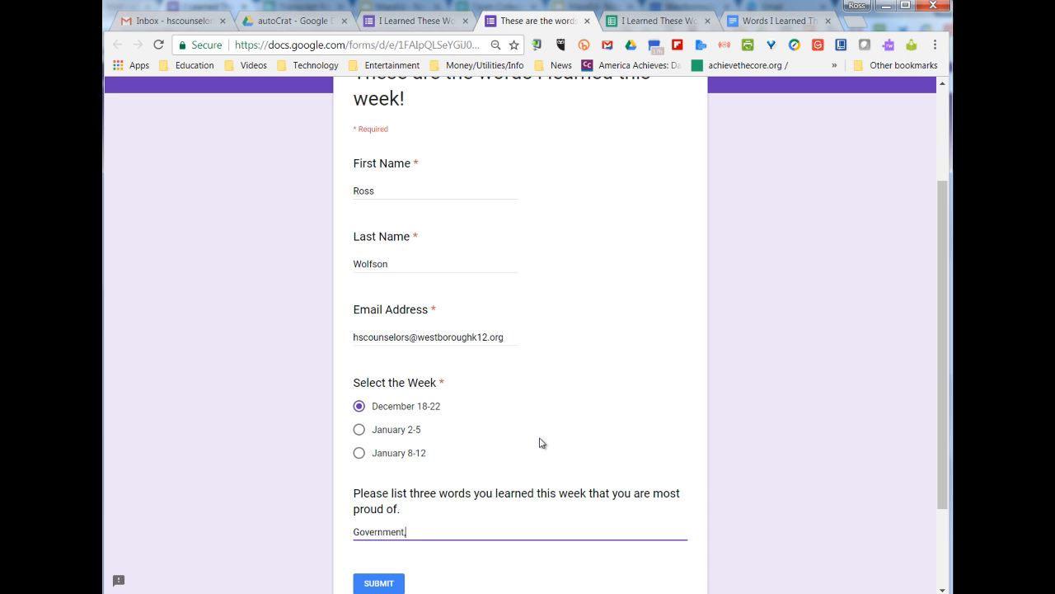
pyautogui.write(', Politics, and Magazines')
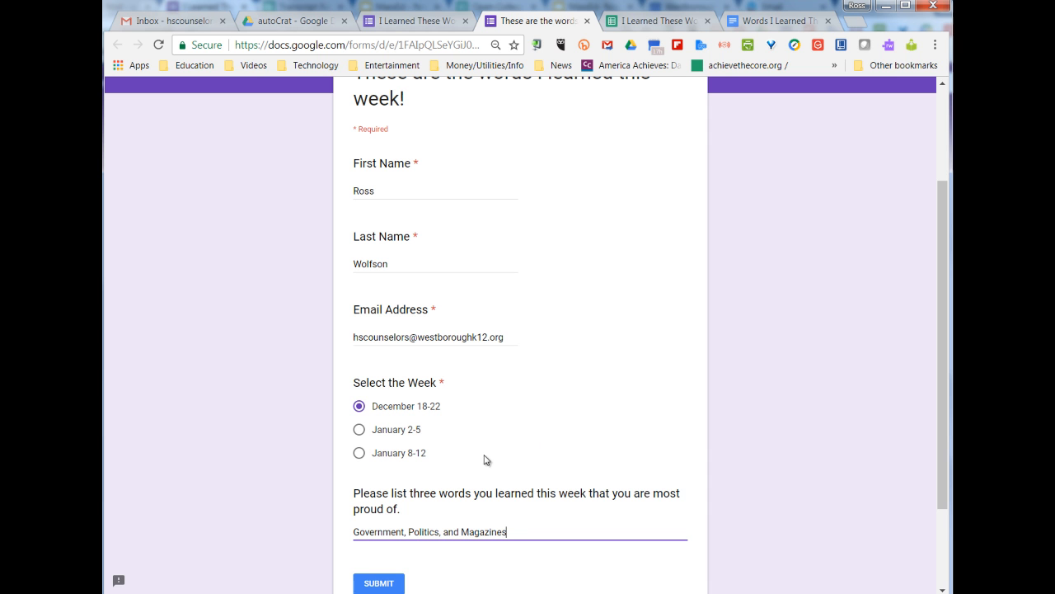
pyautogui.click(381, 583)
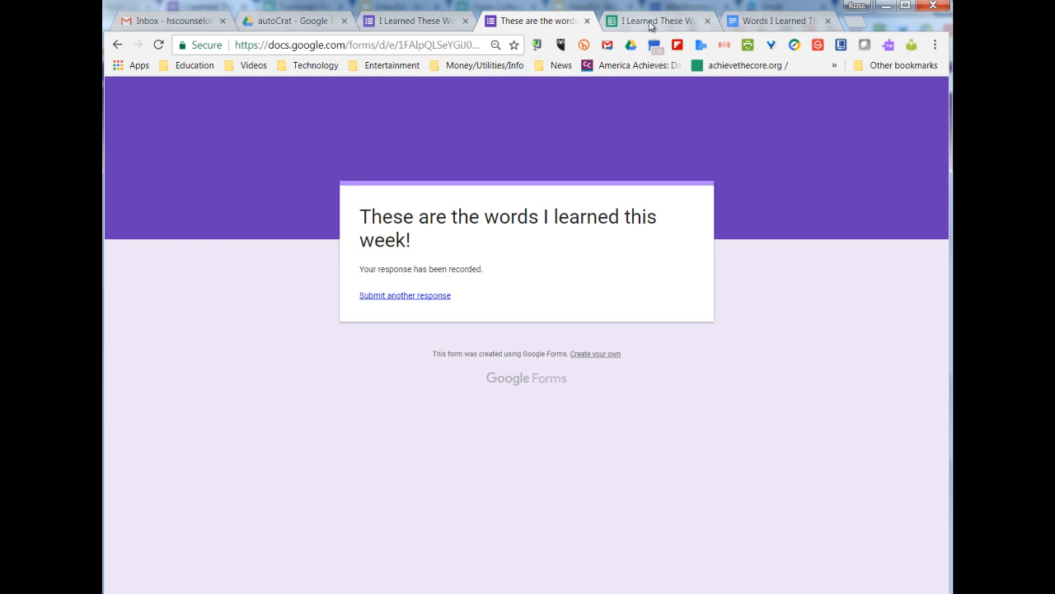
# Back in the responses sheet, close the autoCrat panel and open the merged certificate linked in H2
pyautogui.click(651, 23)
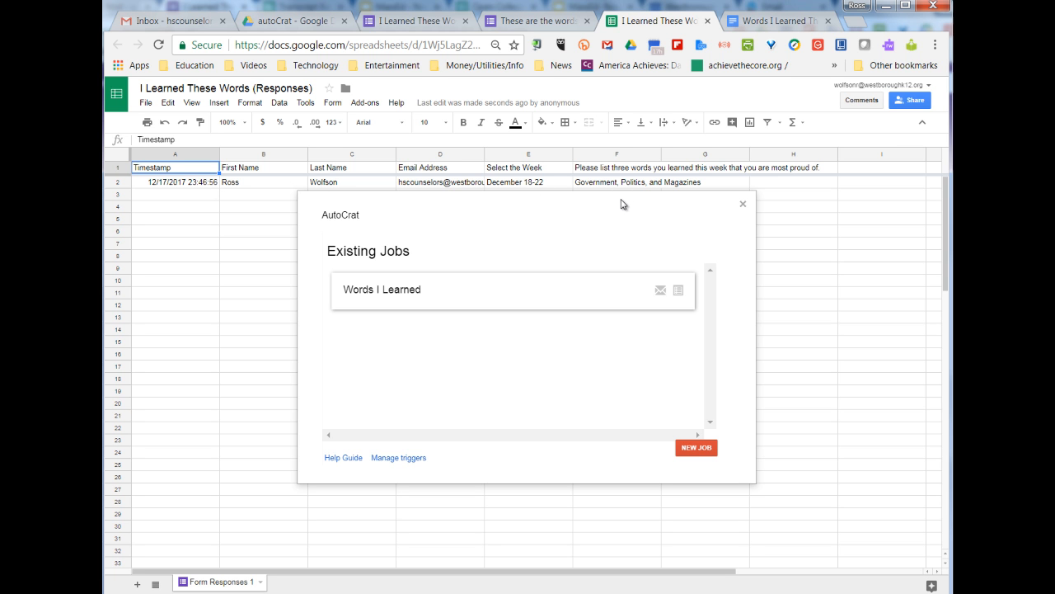
pyautogui.click(743, 206)
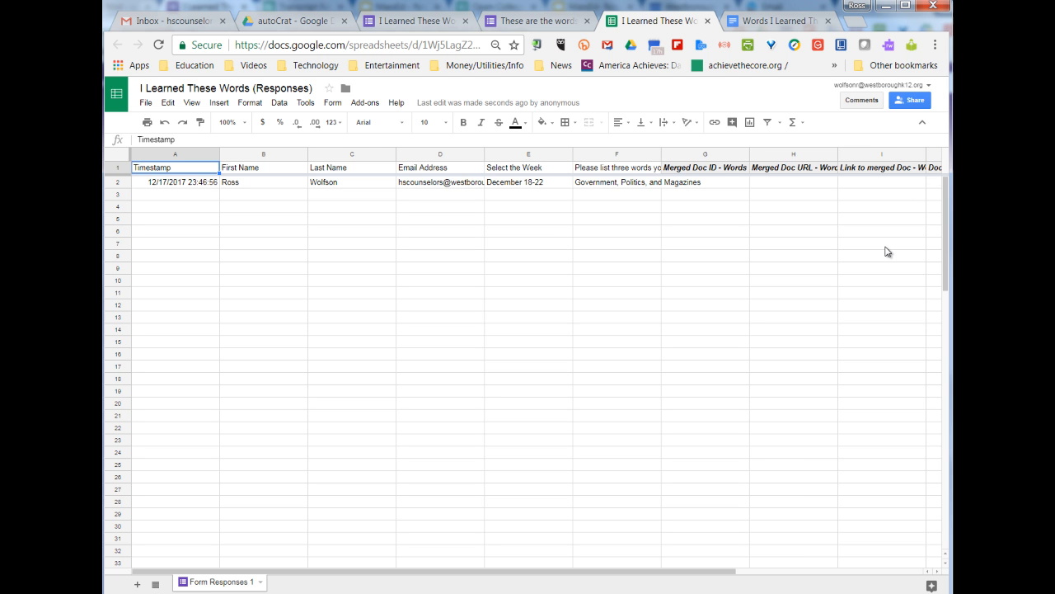
pyautogui.moveTo(806, 186)
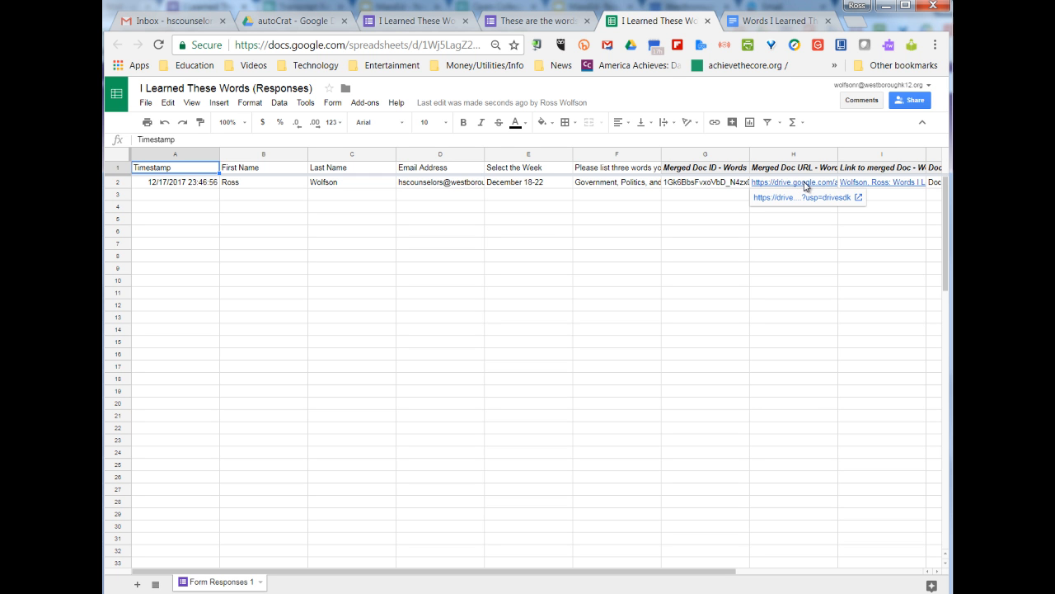
pyautogui.click(812, 198)
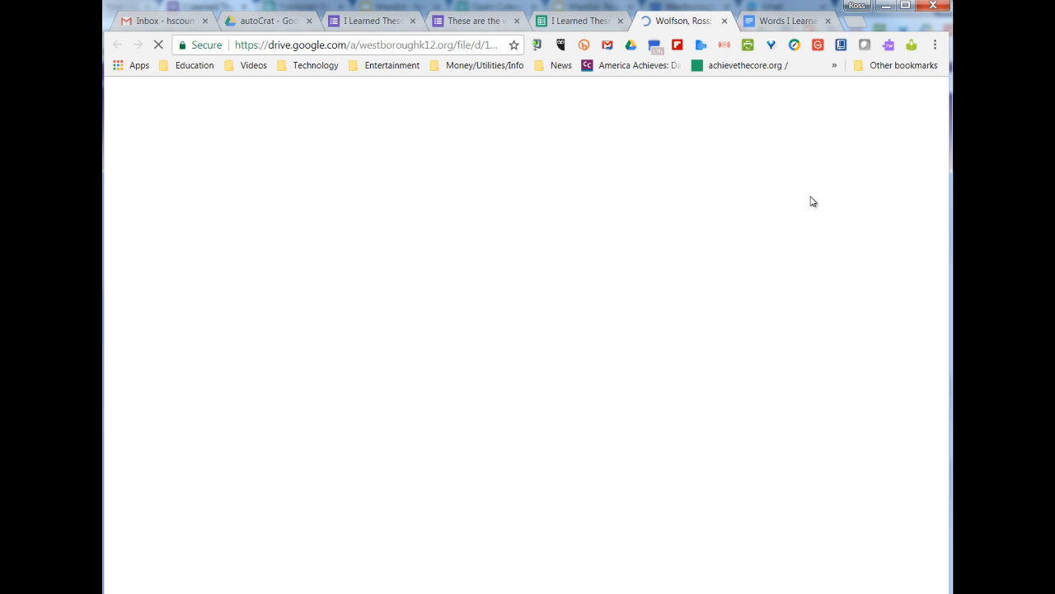